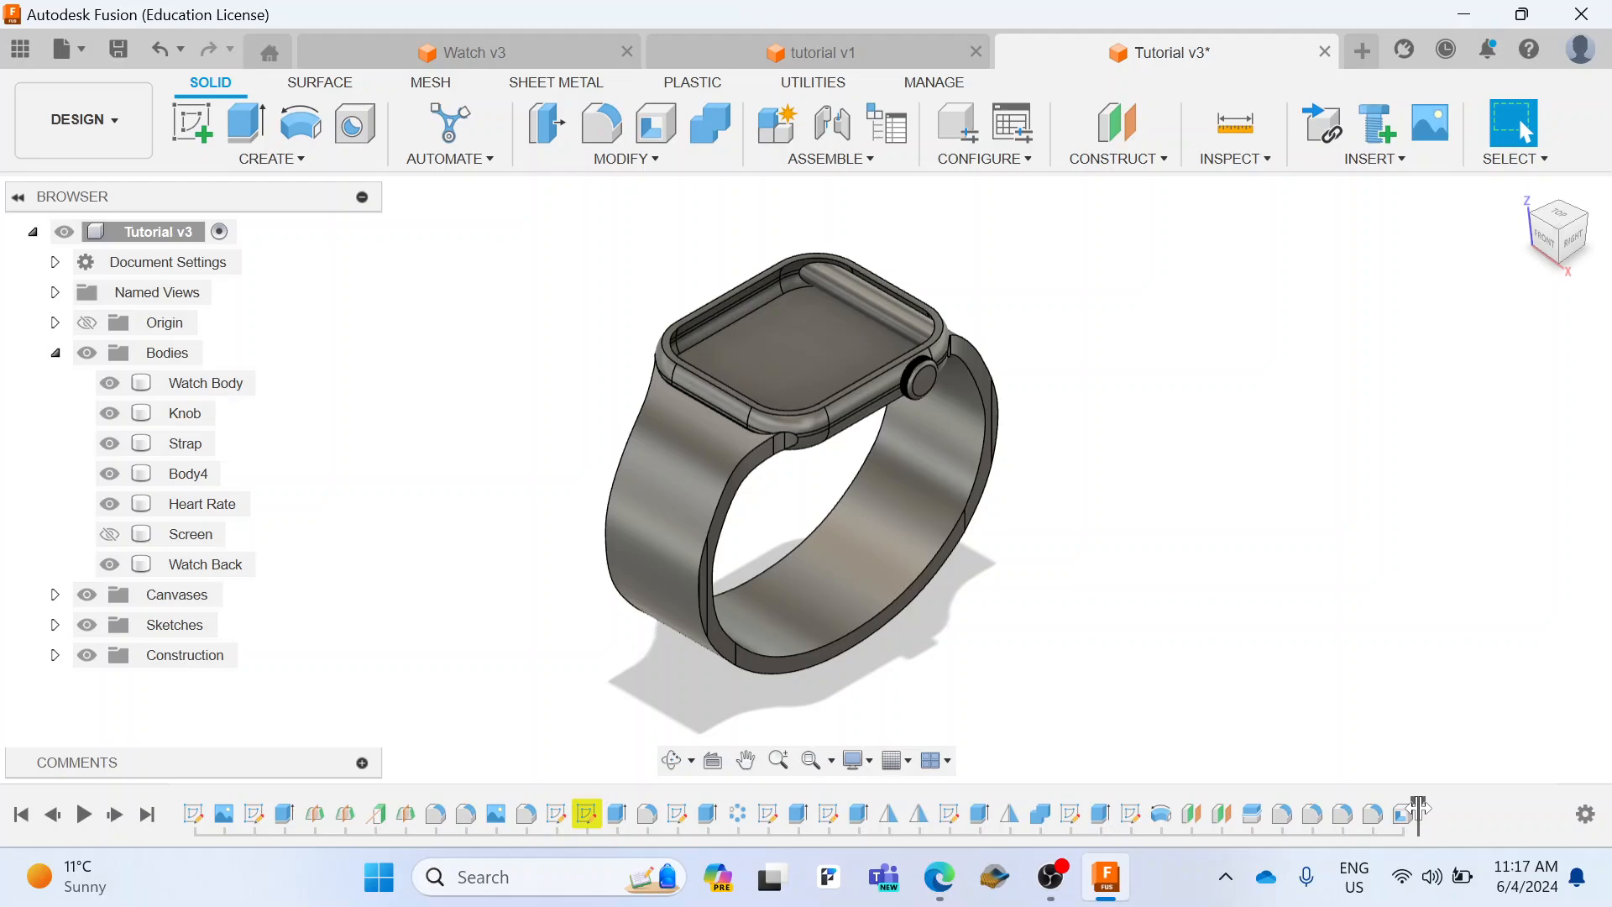
Step: Roll the timeline back to before the last feature and check the Screen body by toggling its visibility
{"action": "mouse_move", "coordinate": [1419, 808]}
{"action": "left_mouse_down"}
{"action": "mouse_move", "coordinate": [1392, 808]}
{"action": "mouse_move", "coordinate": [1396, 827]}
{"action": "left_mouse_up"}
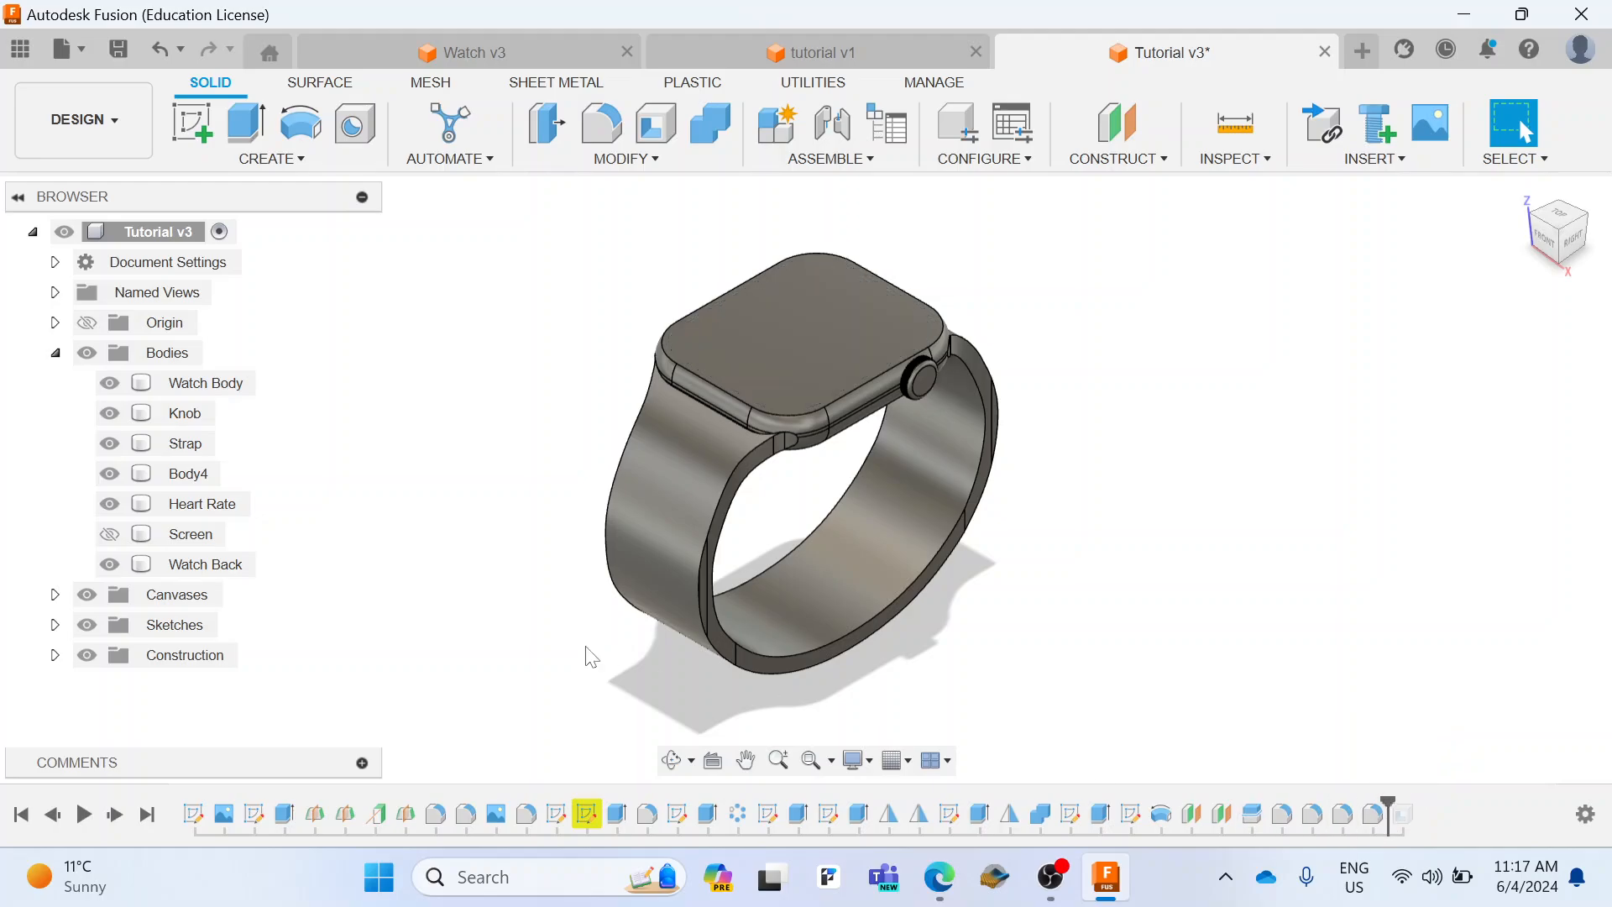
{"action": "left_click", "coordinate": [110, 543]}
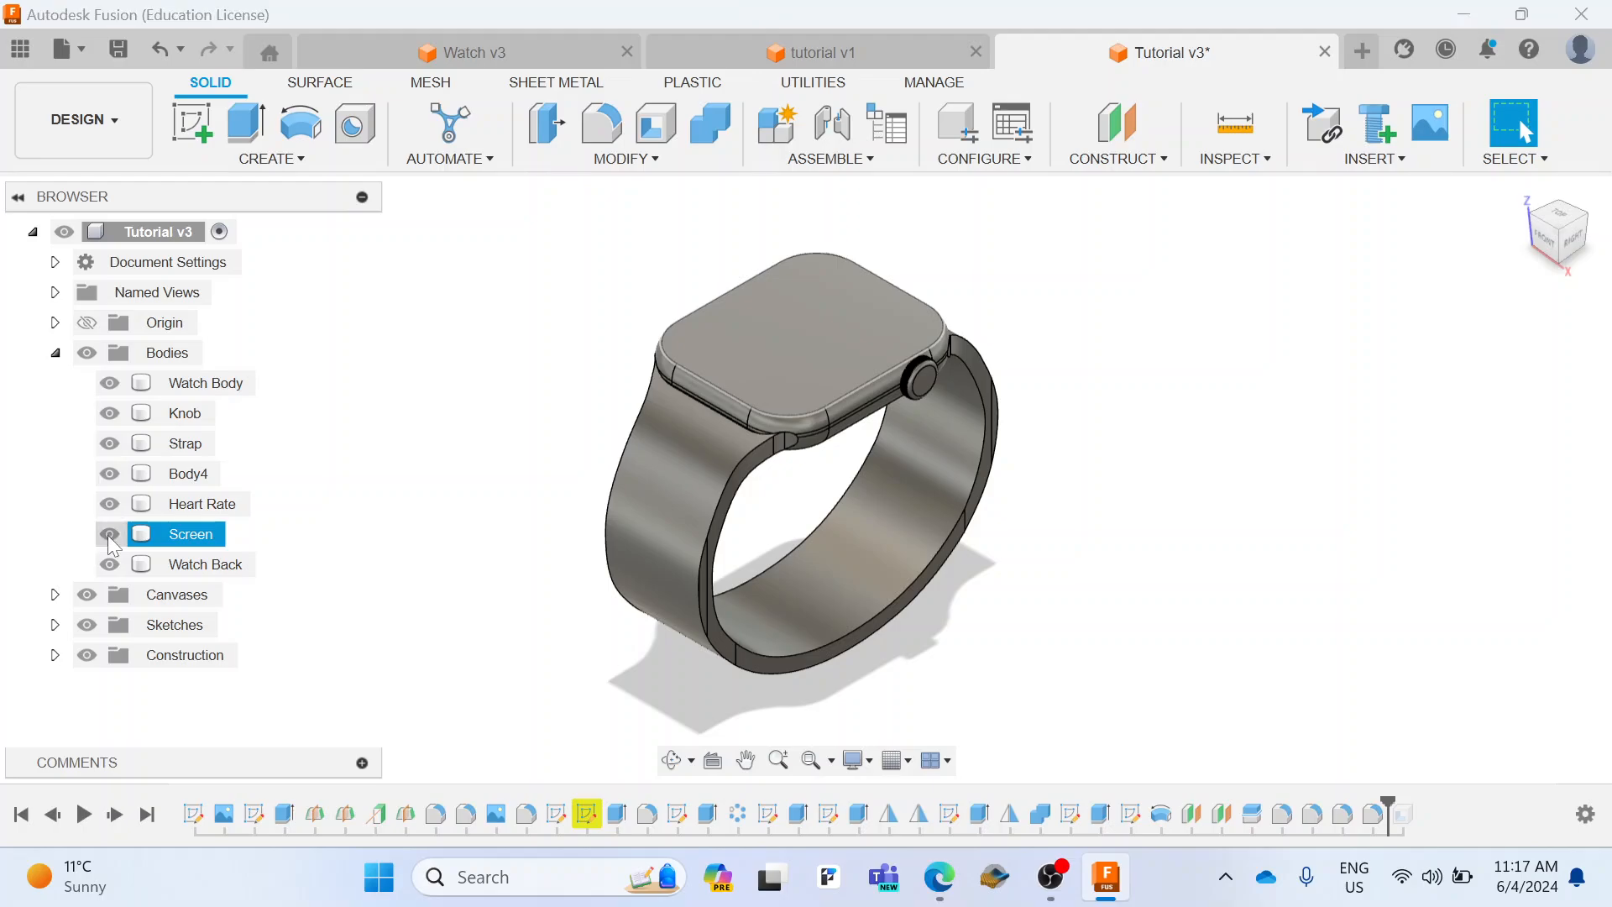
{"action": "left_click", "coordinate": [110, 536]}
{"action": "left_click", "coordinate": [742, 522]}
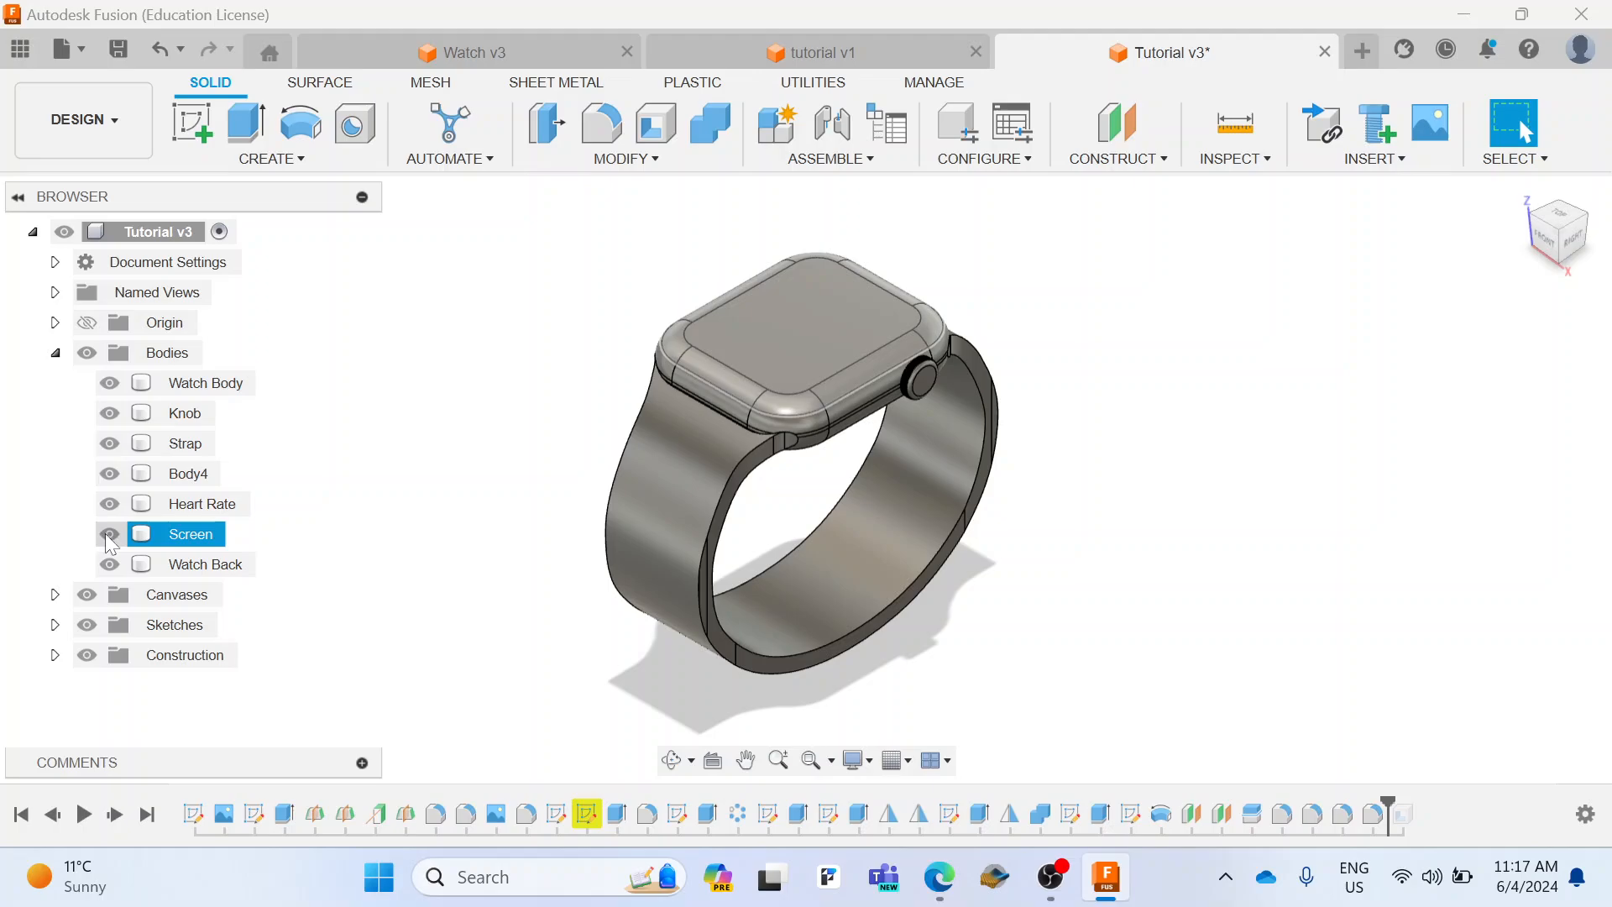
{"action": "left_click", "coordinate": [109, 537]}
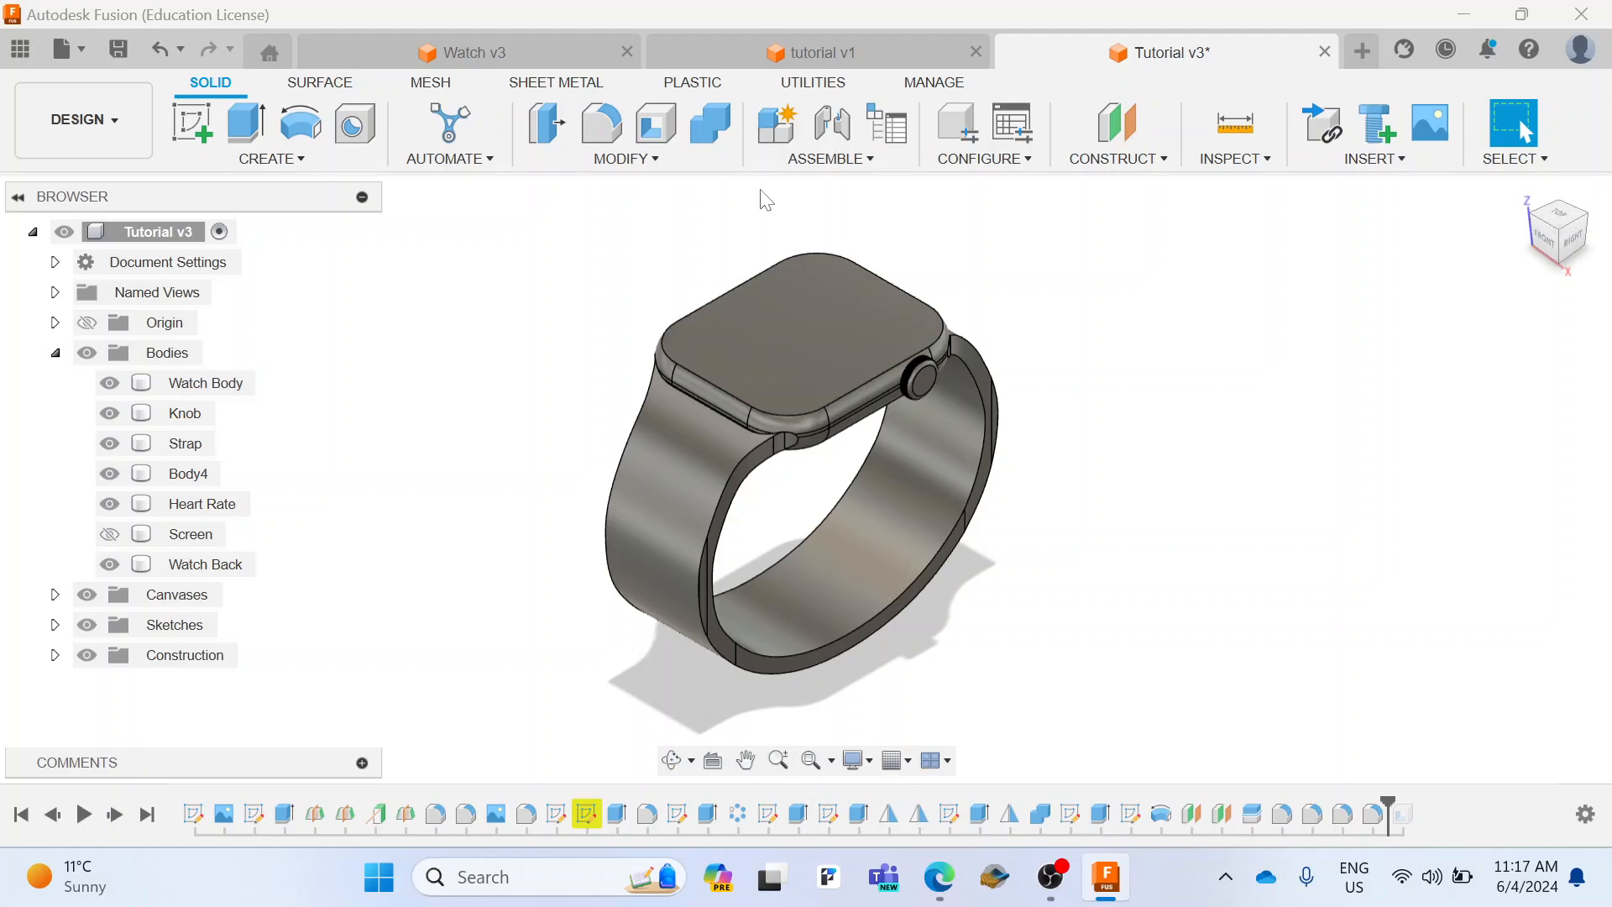
Step: Try shelling the Watch Body through its top face with a 1 mm inside thickness, and return the timeline marker to the end
{"action": "left_click", "coordinate": [653, 128]}
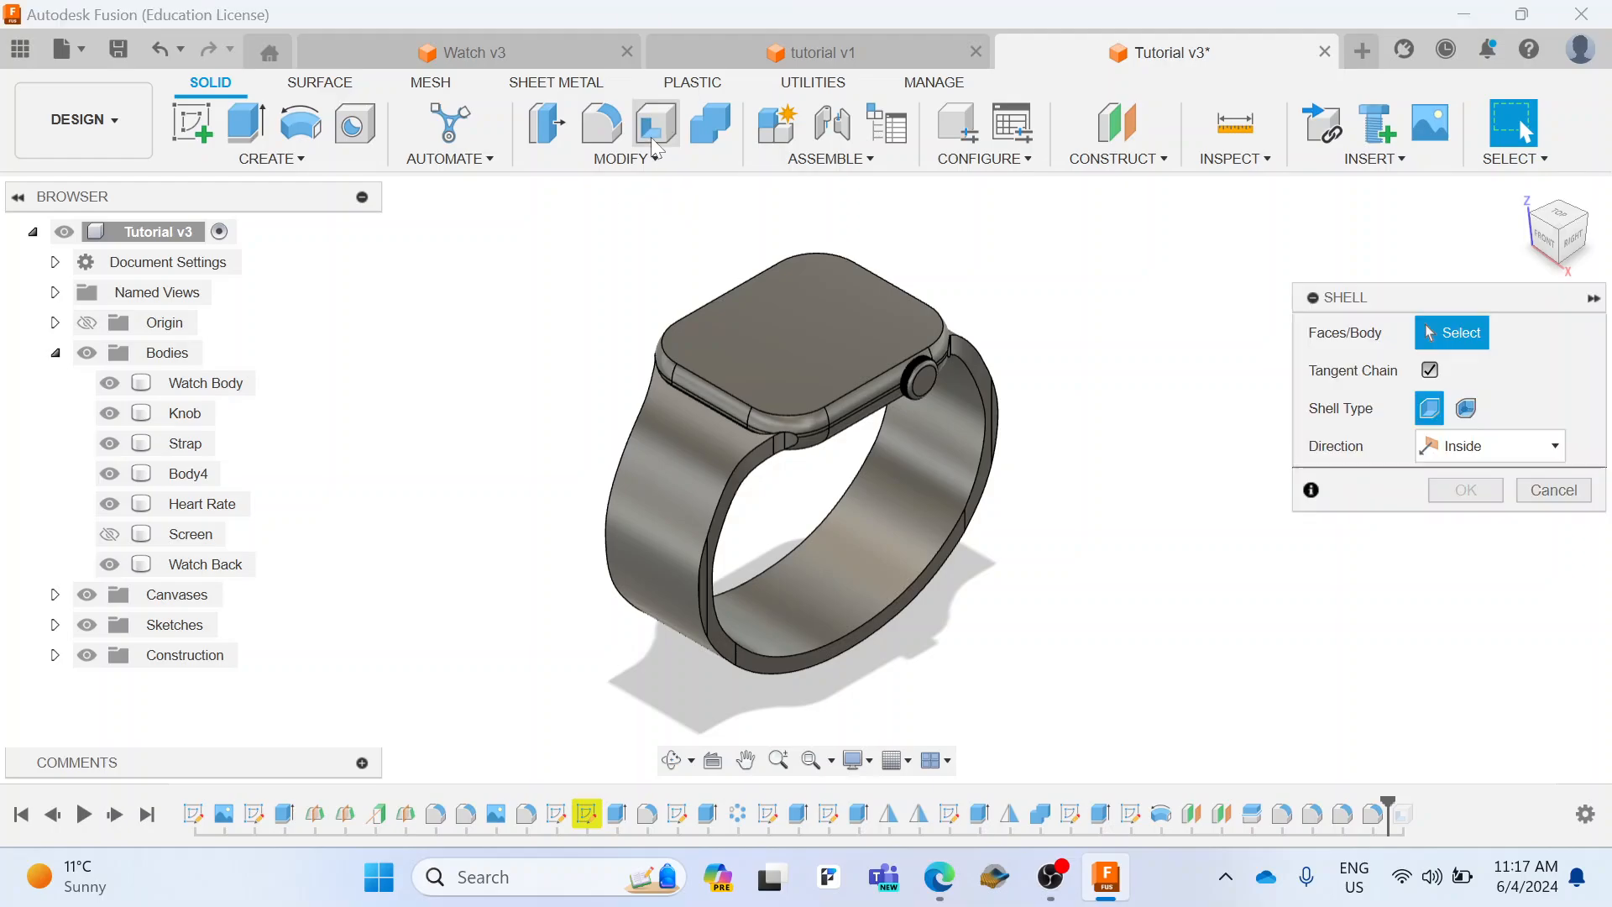
{"action": "left_click", "coordinate": [760, 318]}
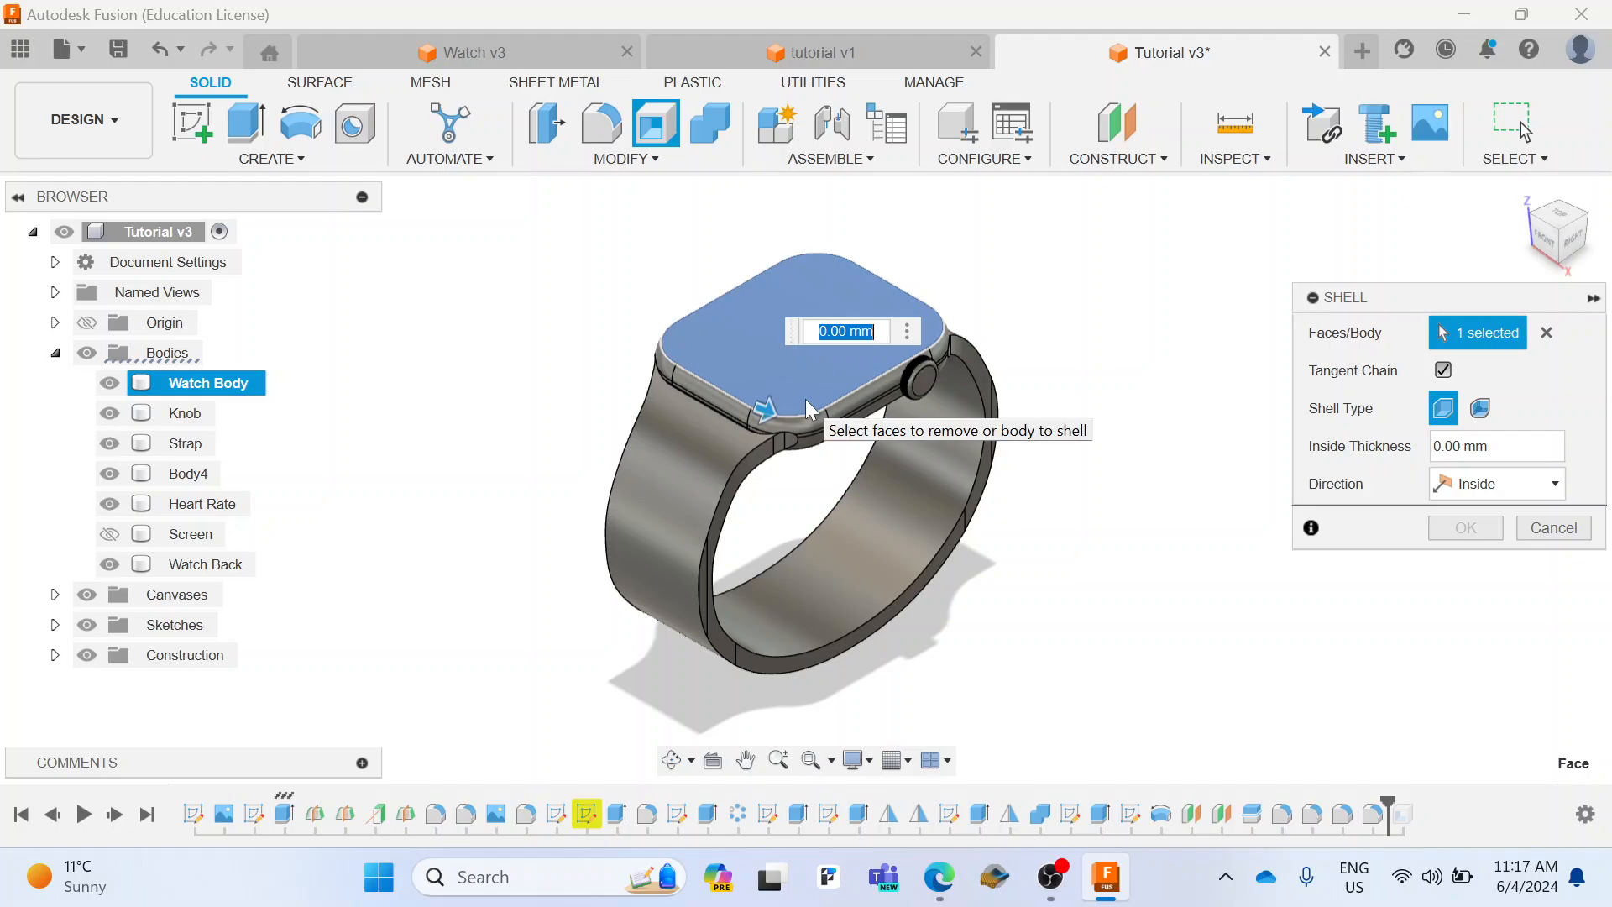
{"action": "type", "text": "1"}
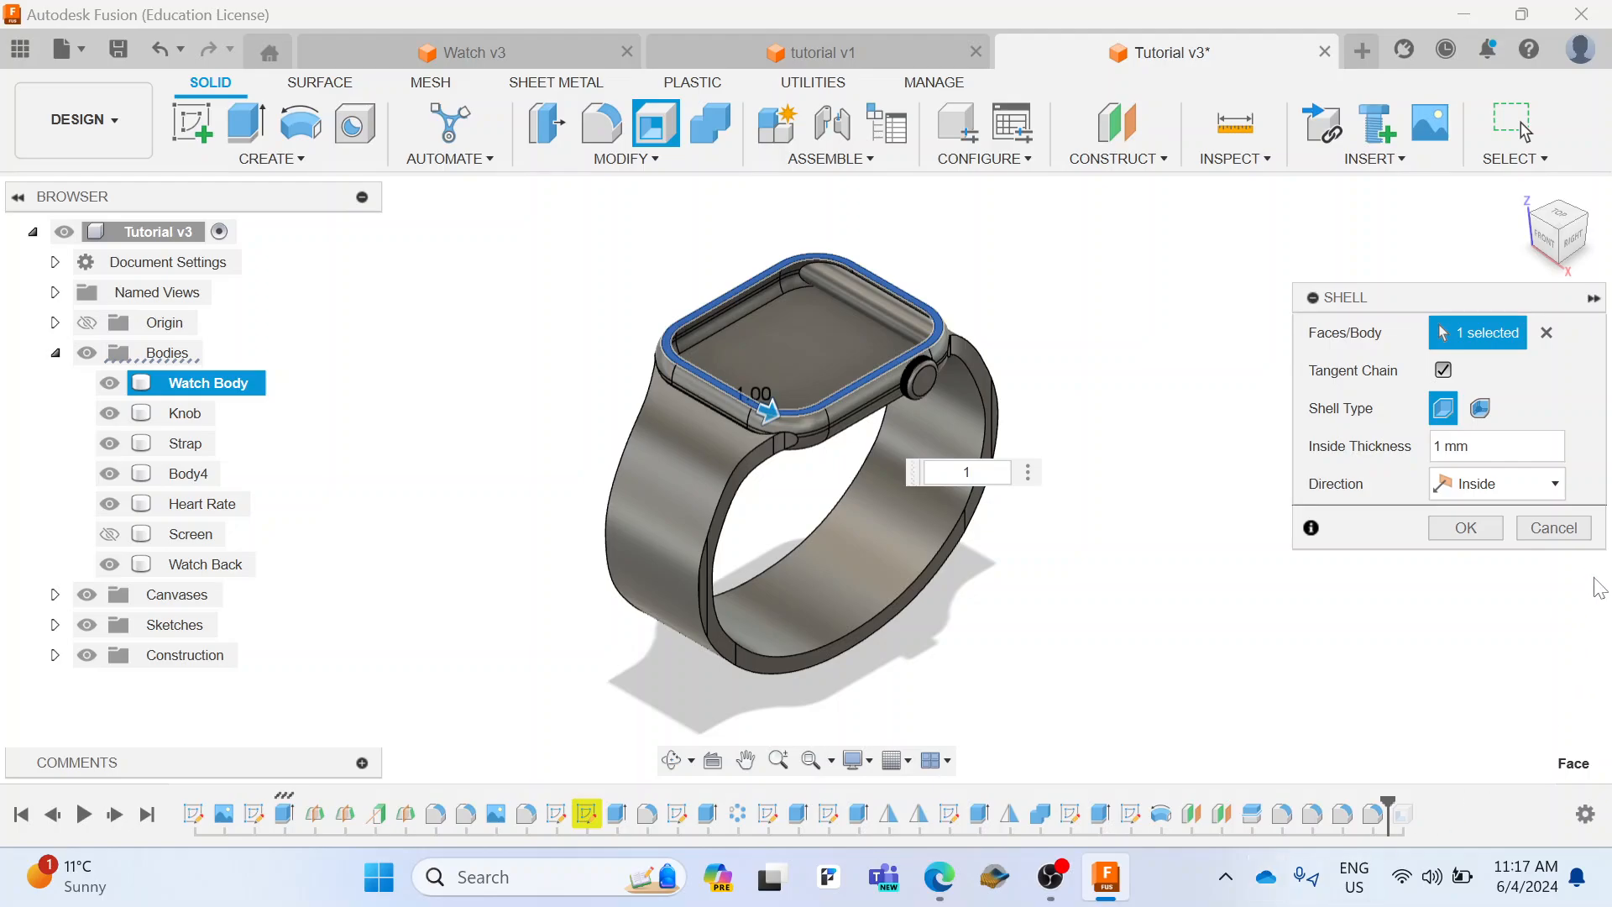
{"action": "left_click", "coordinate": [1554, 528]}
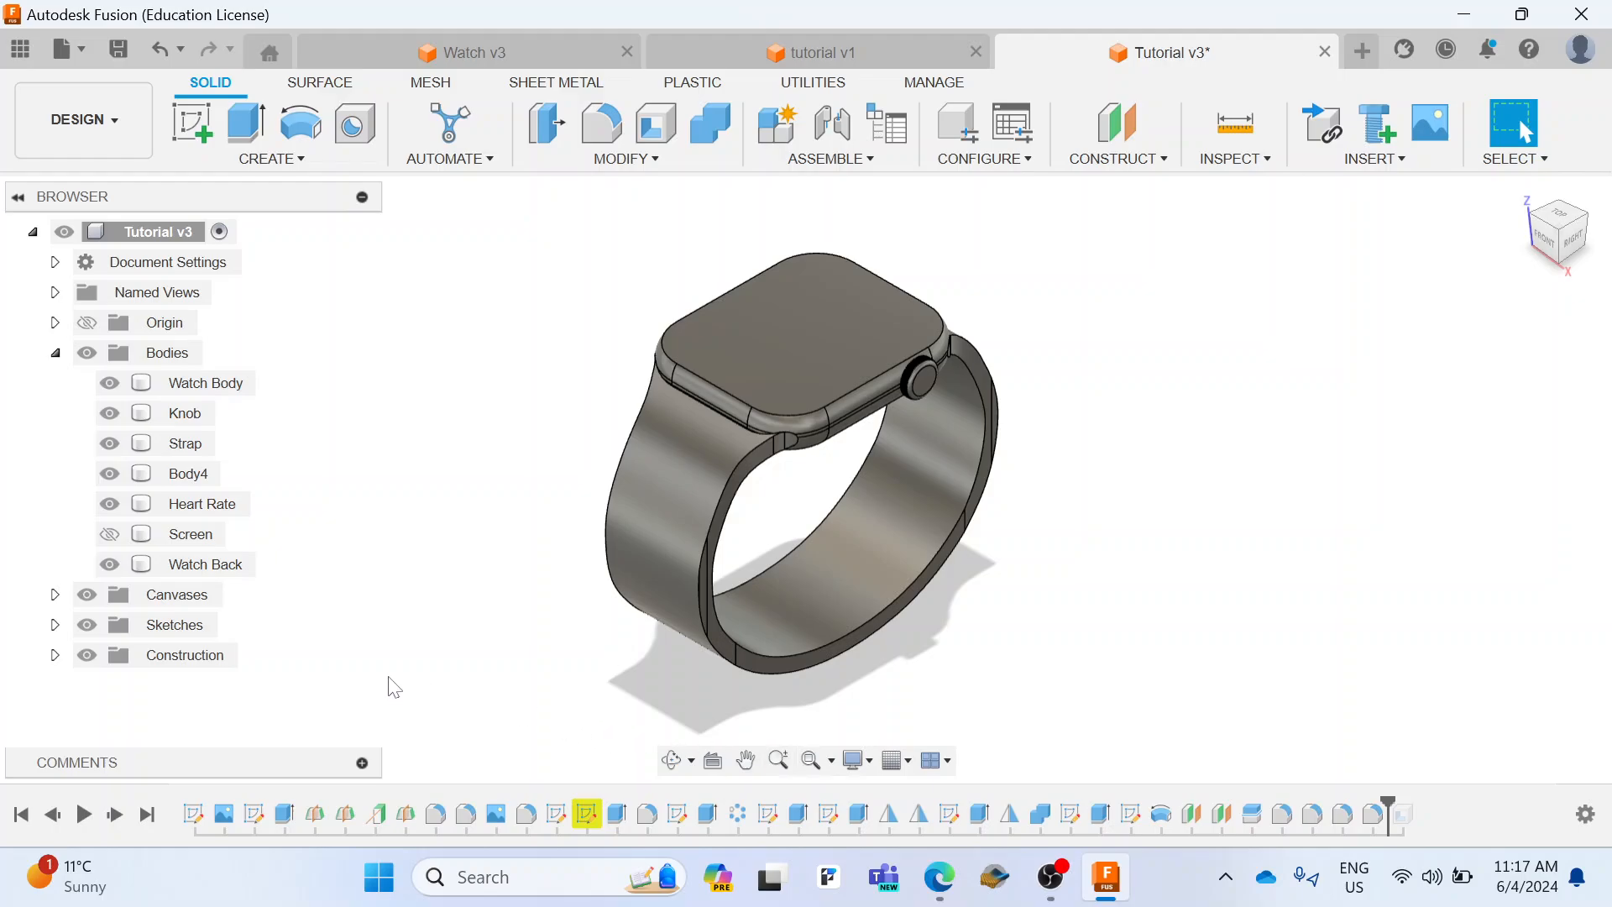
{"action": "left_click_drag", "start_coordinate": [1390, 805], "coordinate": [1419, 810]}
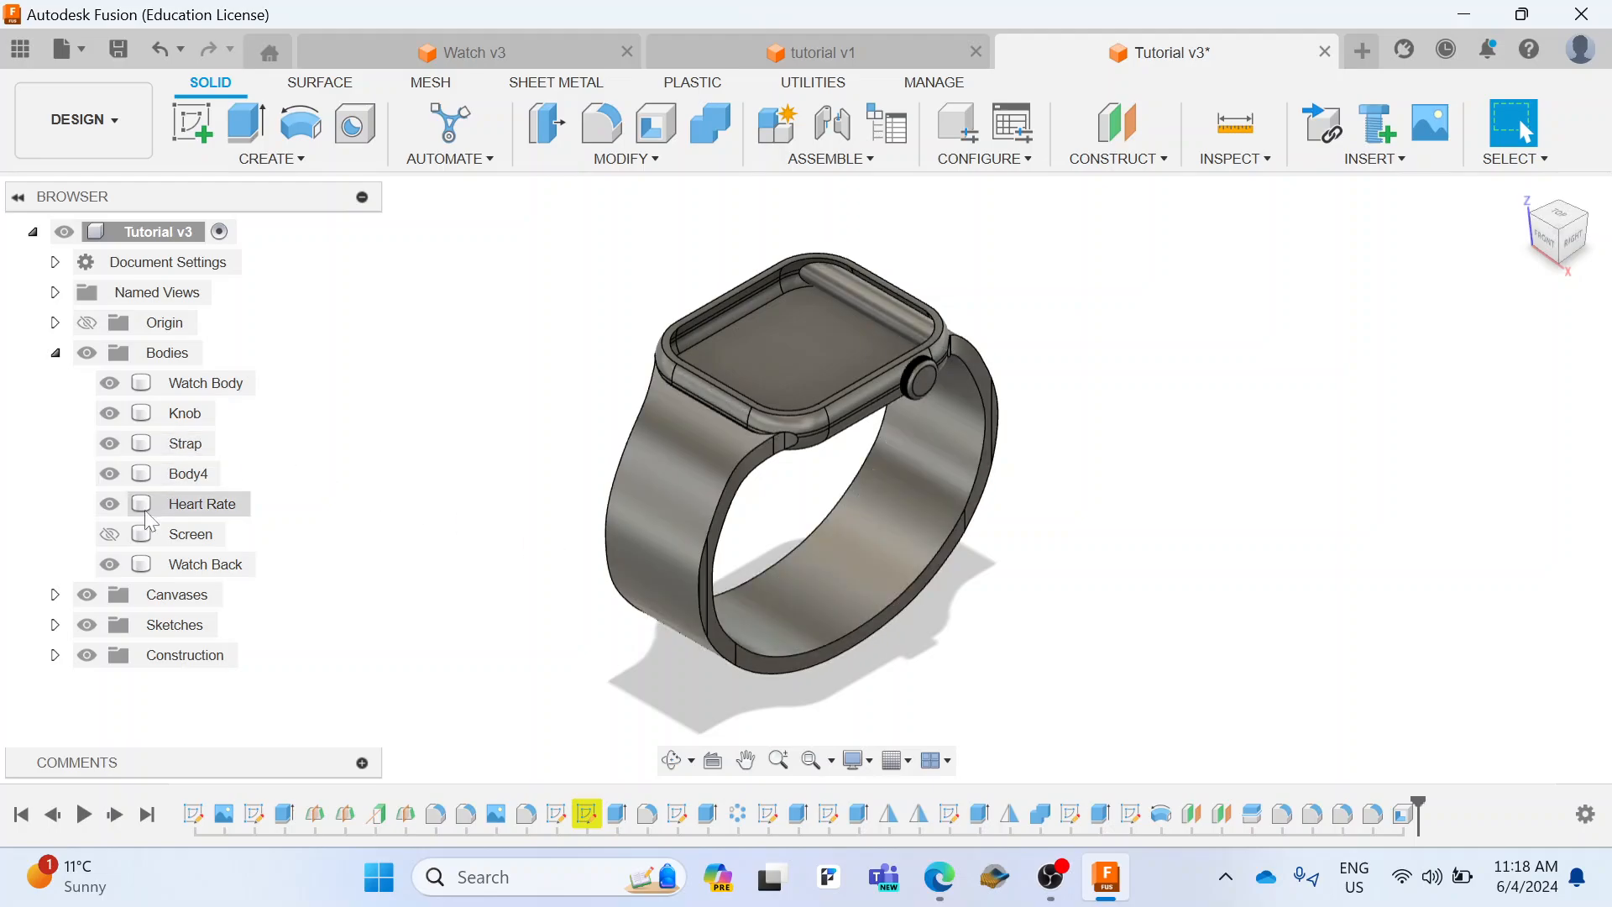
Step: Show the Screen body and search the appearance library for "plastic black"
{"action": "left_click", "coordinate": [109, 534]}
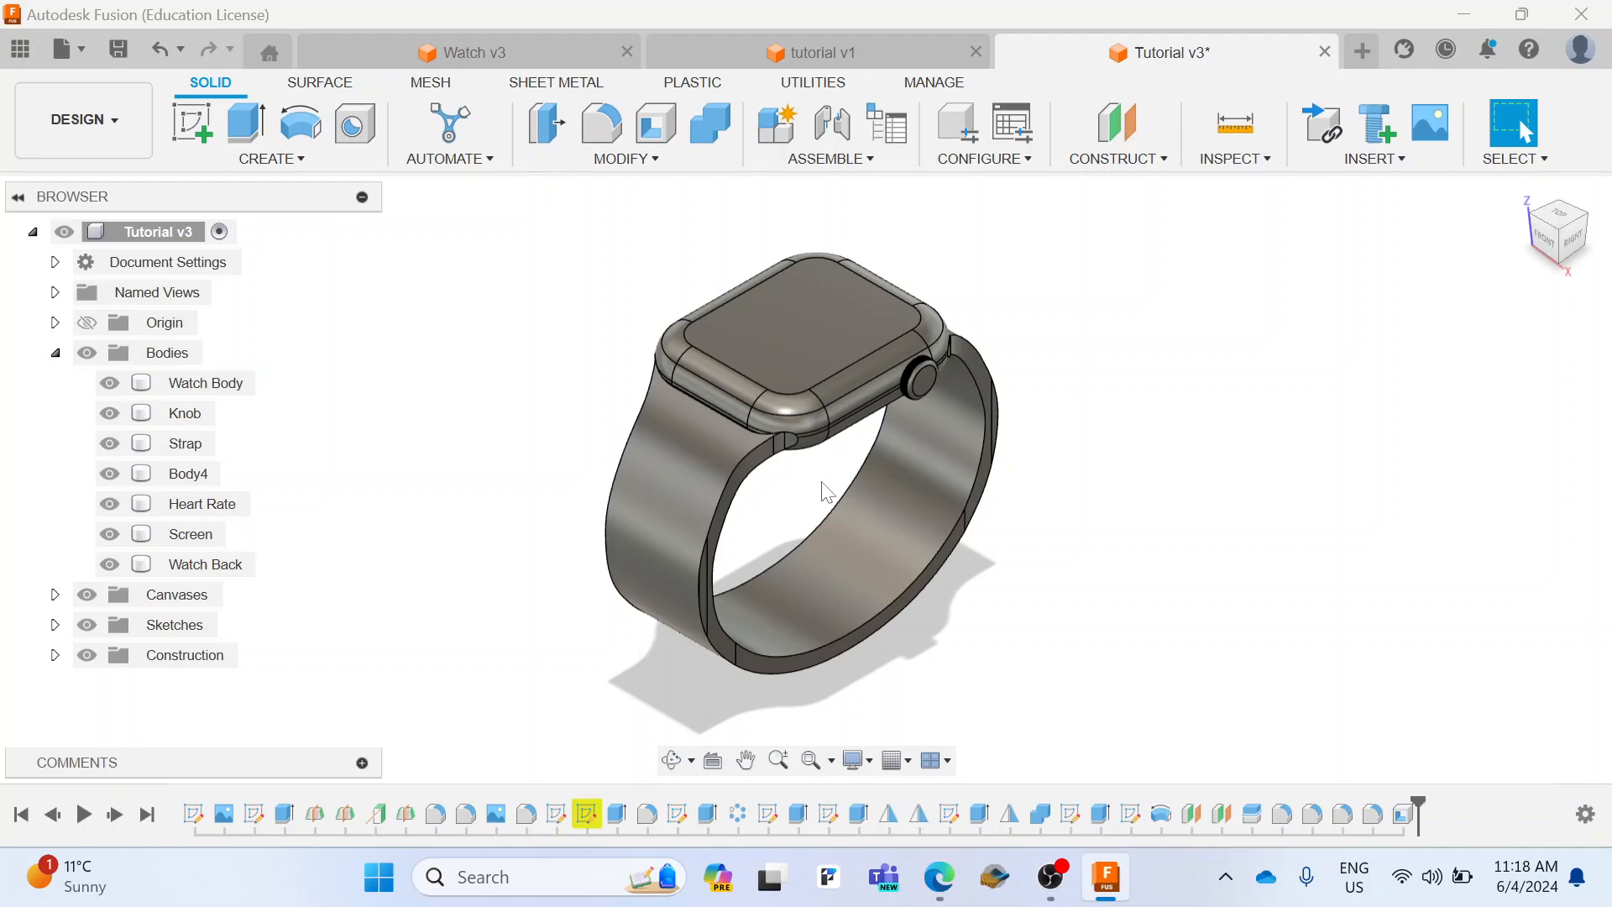
{"action": "left_click", "coordinate": [831, 159]}
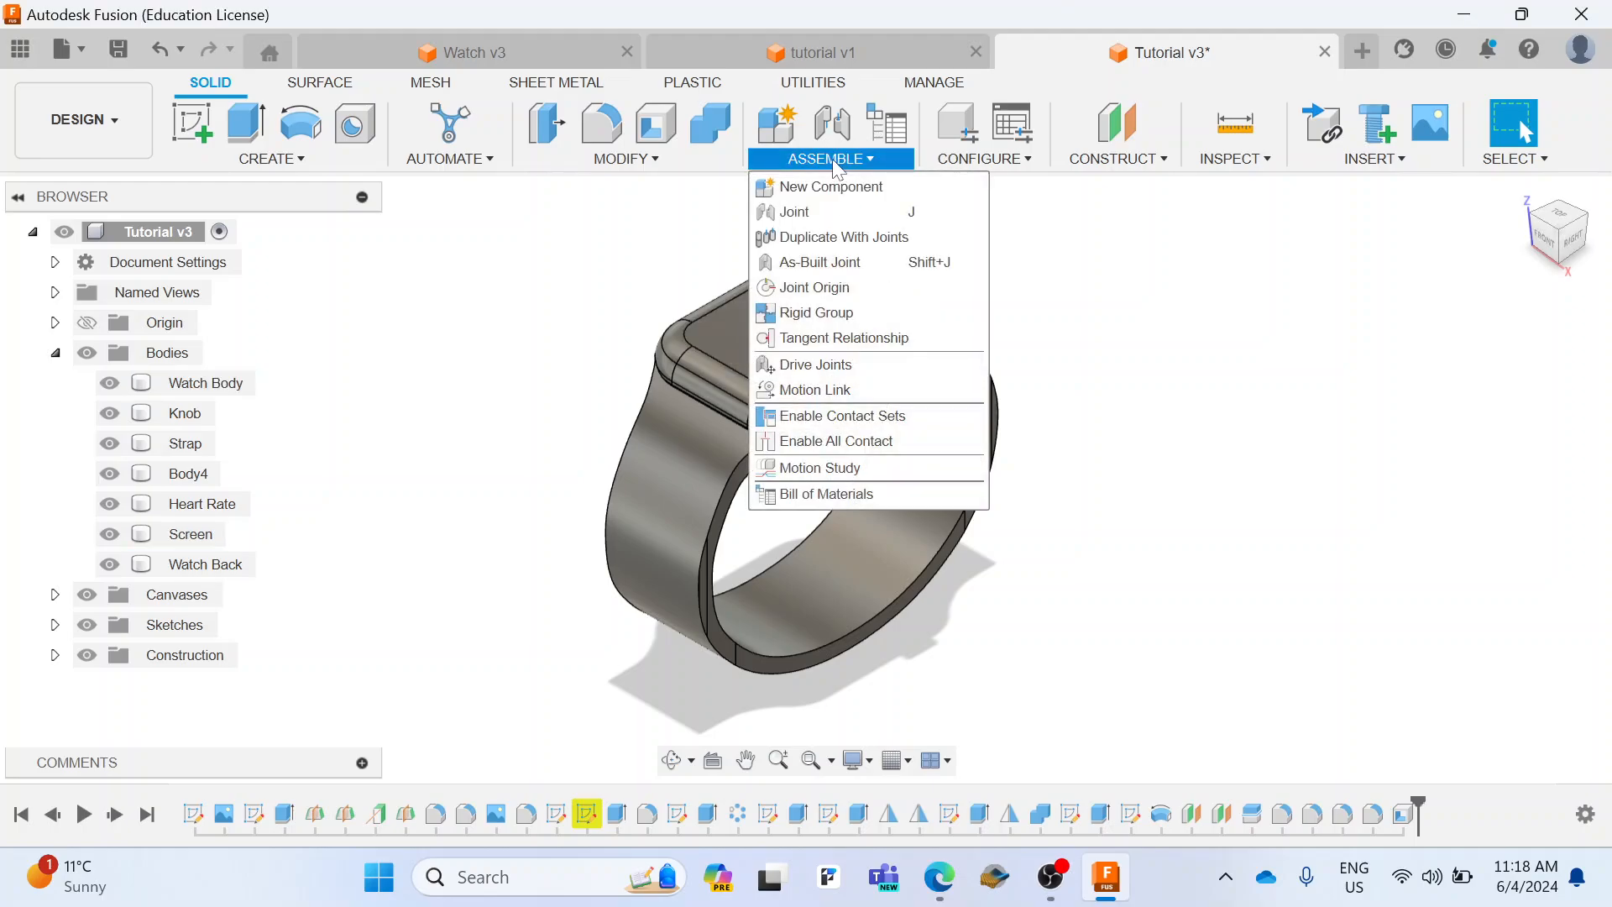
{"action": "mouse_move", "coordinate": [672, 161]}
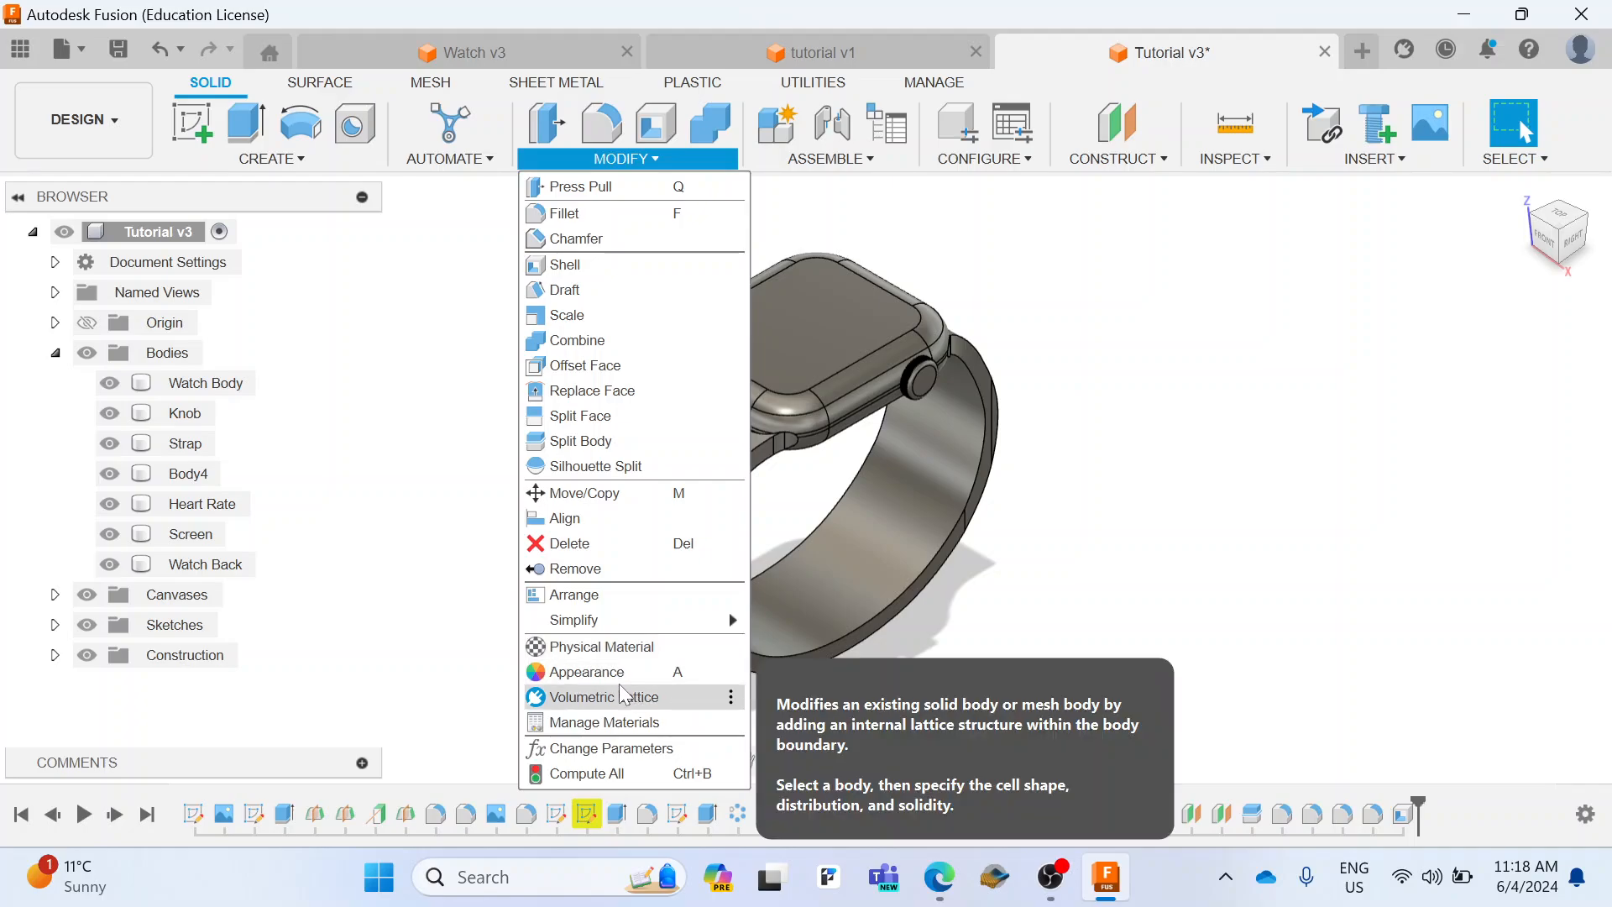
{"action": "left_click", "coordinate": [618, 675]}
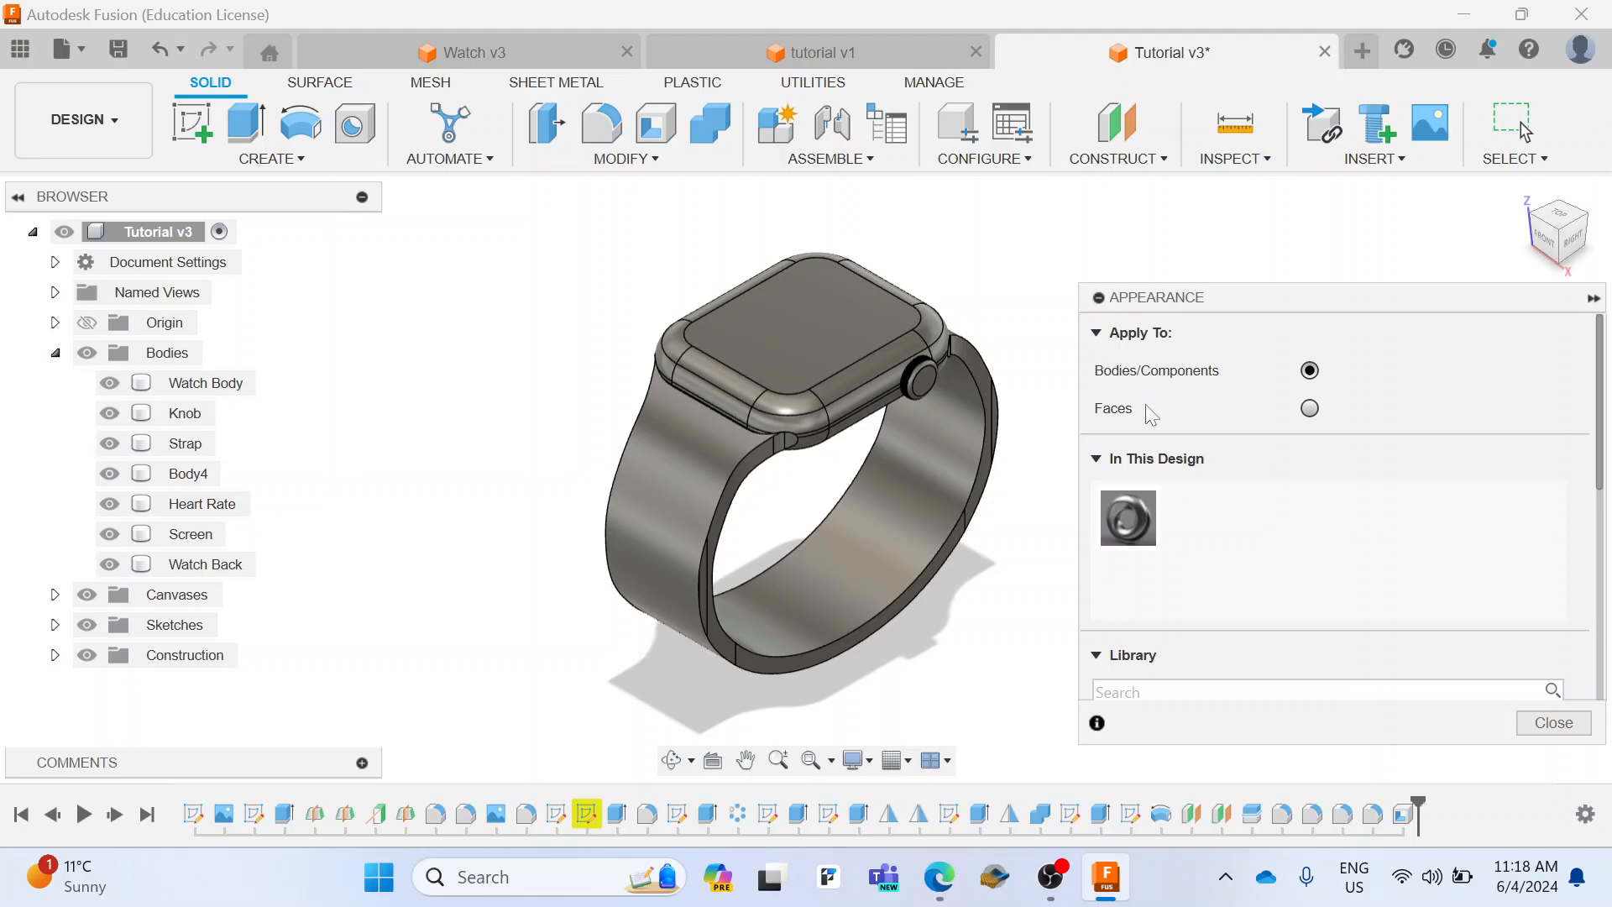
{"action": "left_click", "coordinate": [836, 402]}
{"action": "scroll", "coordinate": [1184, 551], "scroll_direction": "down", "scroll_amount": 1}
{"action": "left_click", "coordinate": [1172, 617]}
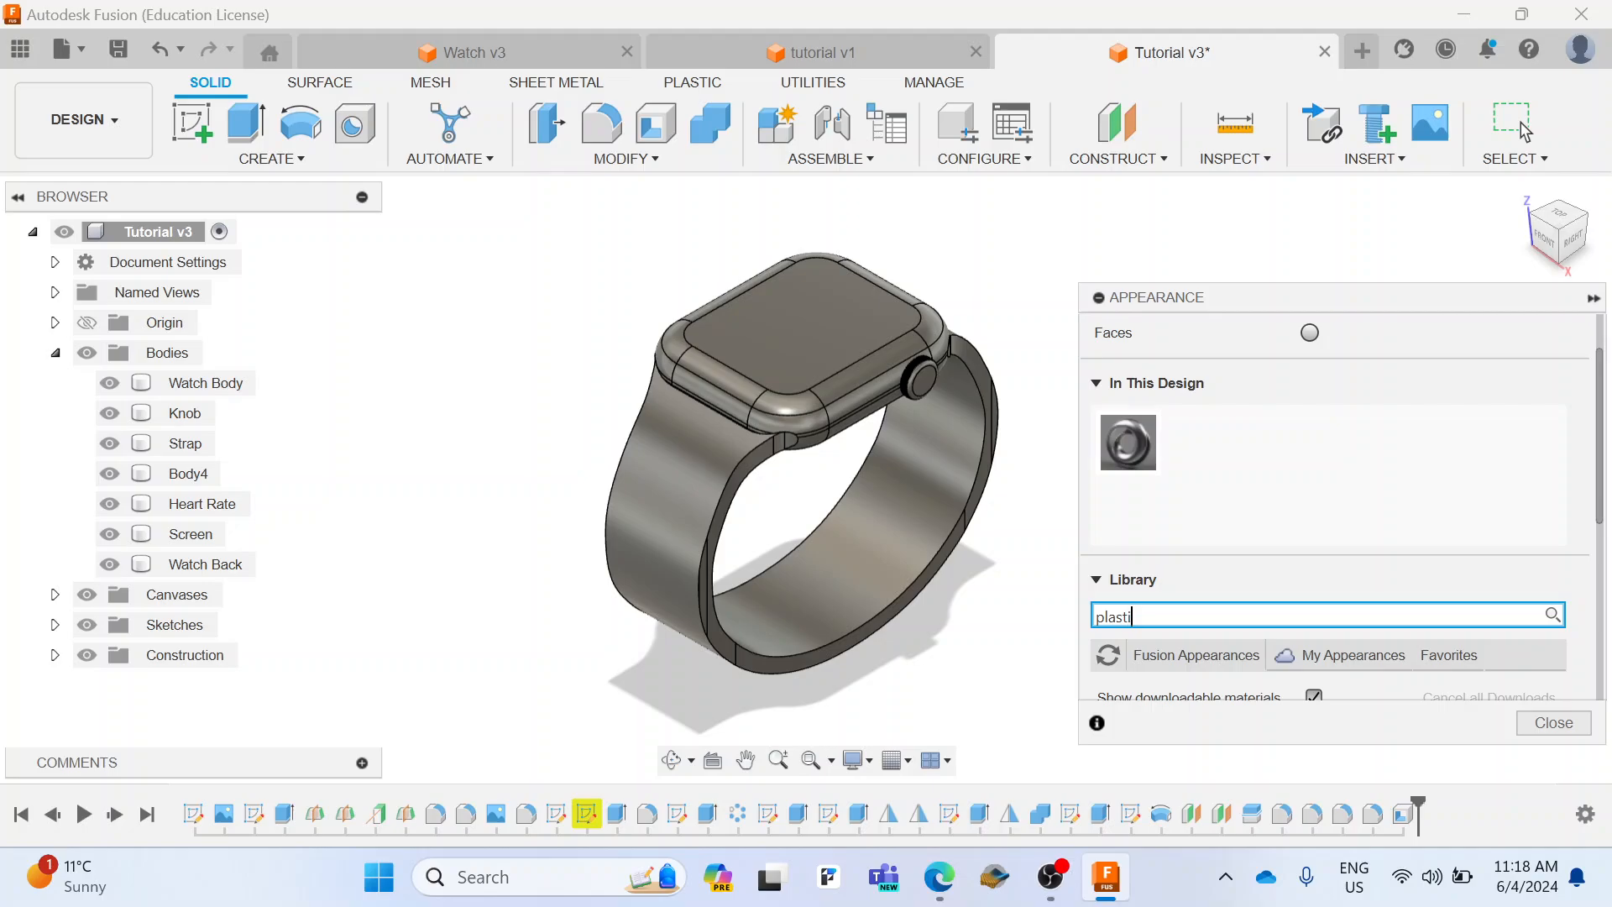
{"action": "type", "text": "plastic black"}
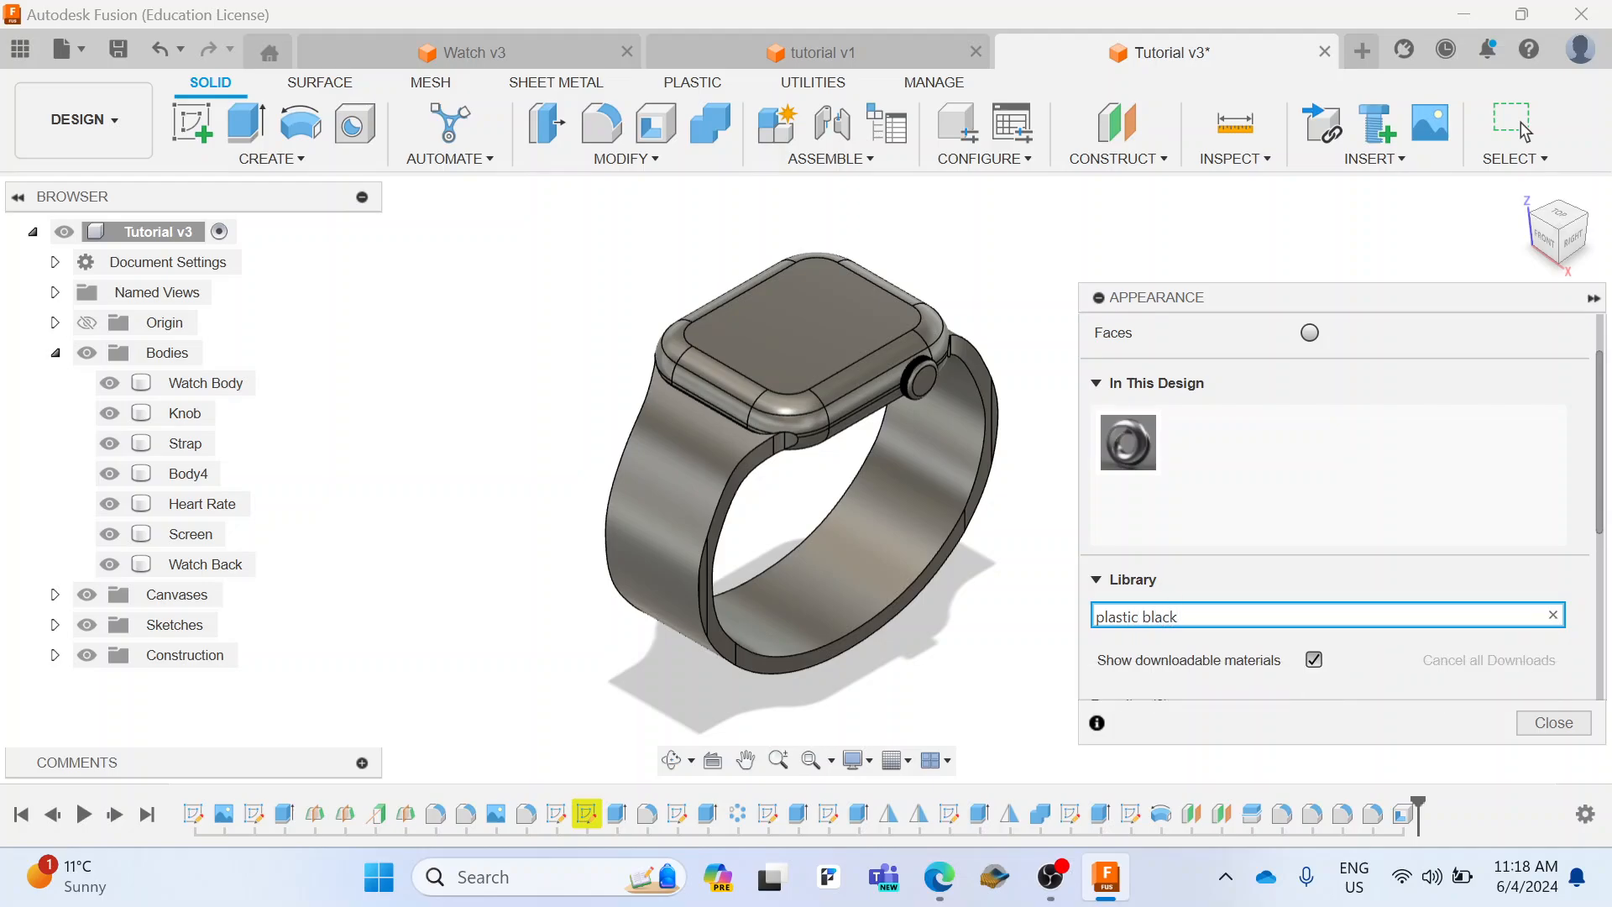
Step: Download the Plastic - Glossy (Black) appearance and apply it to the Screen, Watch Back and Heart Rate bodies
{"action": "scroll", "coordinate": [1313, 601], "scroll_direction": "down", "scroll_amount": 3}
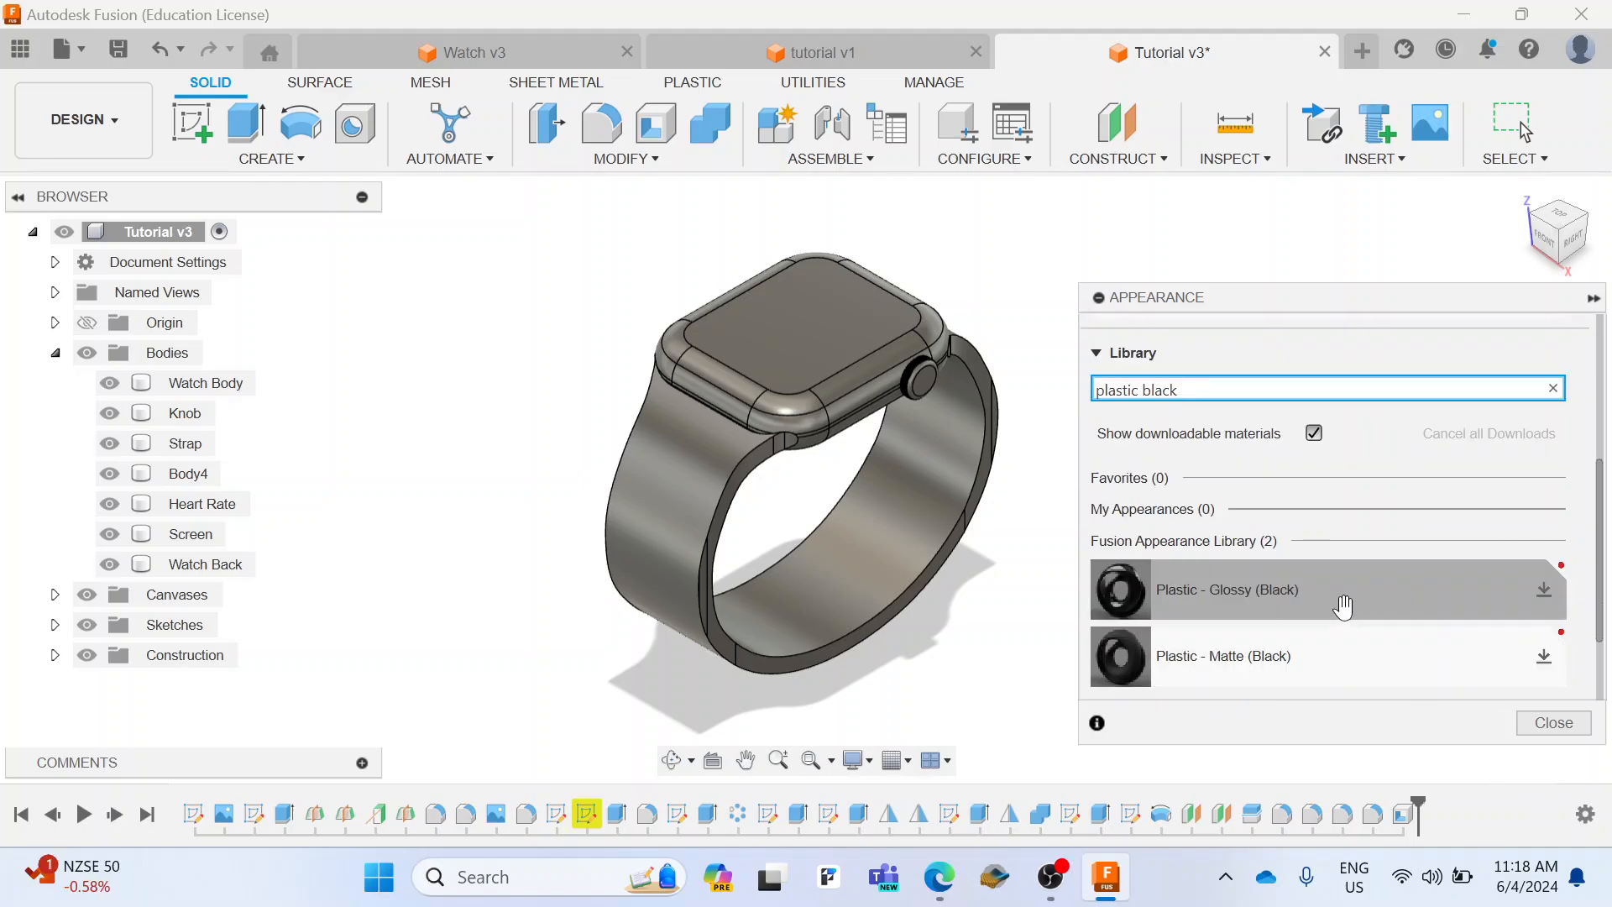
{"action": "scroll", "coordinate": [1343, 606], "scroll_direction": "down", "scroll_amount": 1}
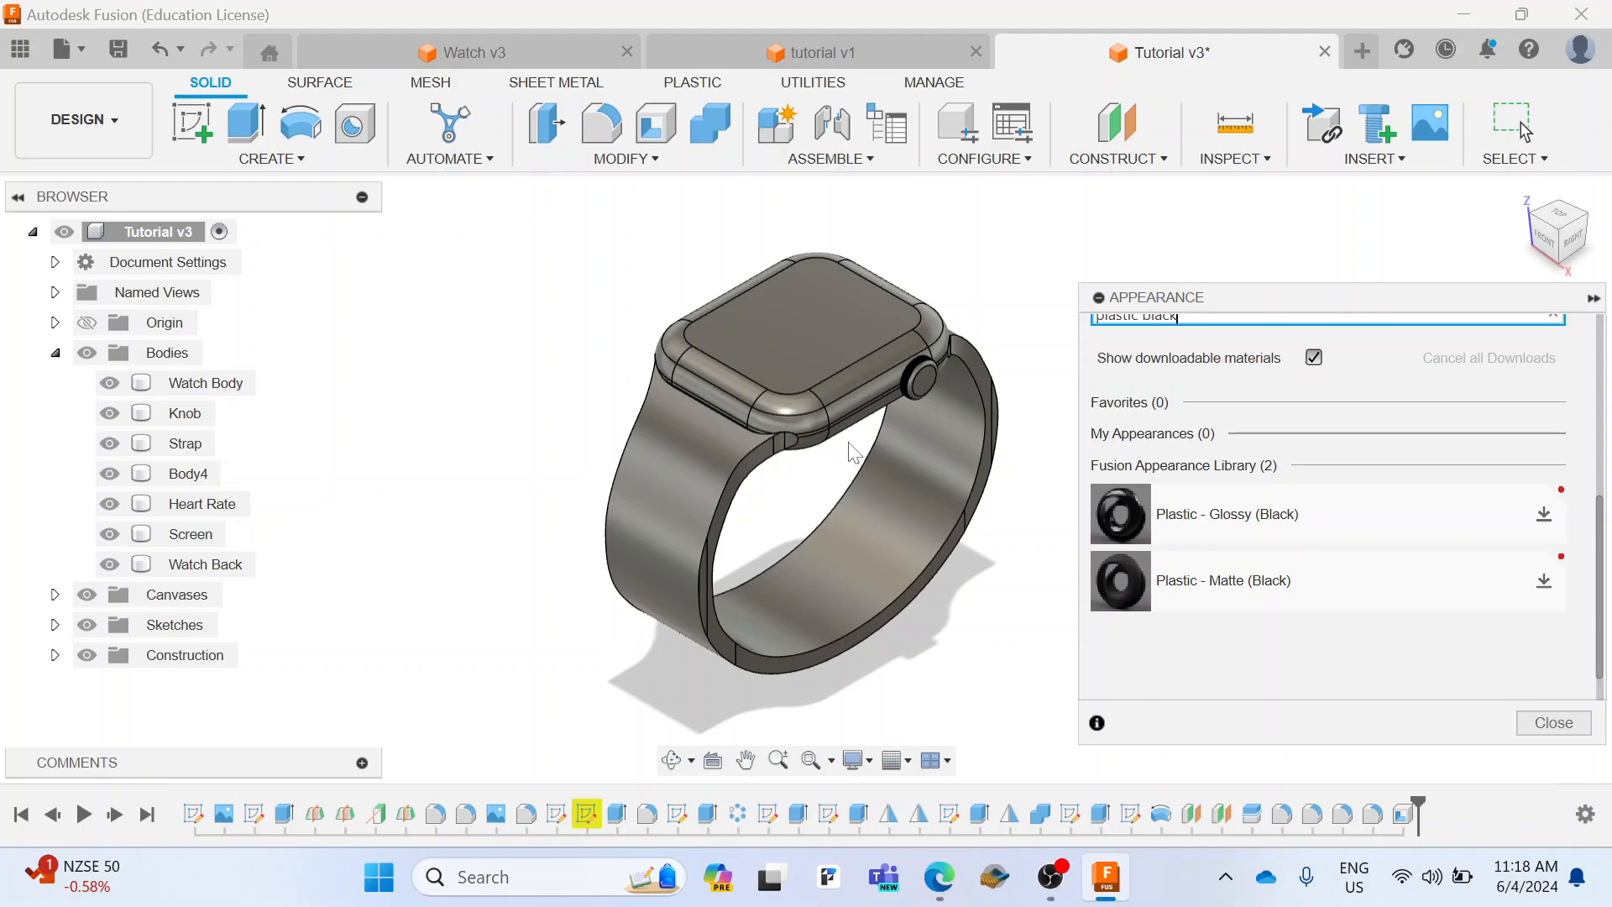
{"action": "left_click", "coordinate": [829, 459]}
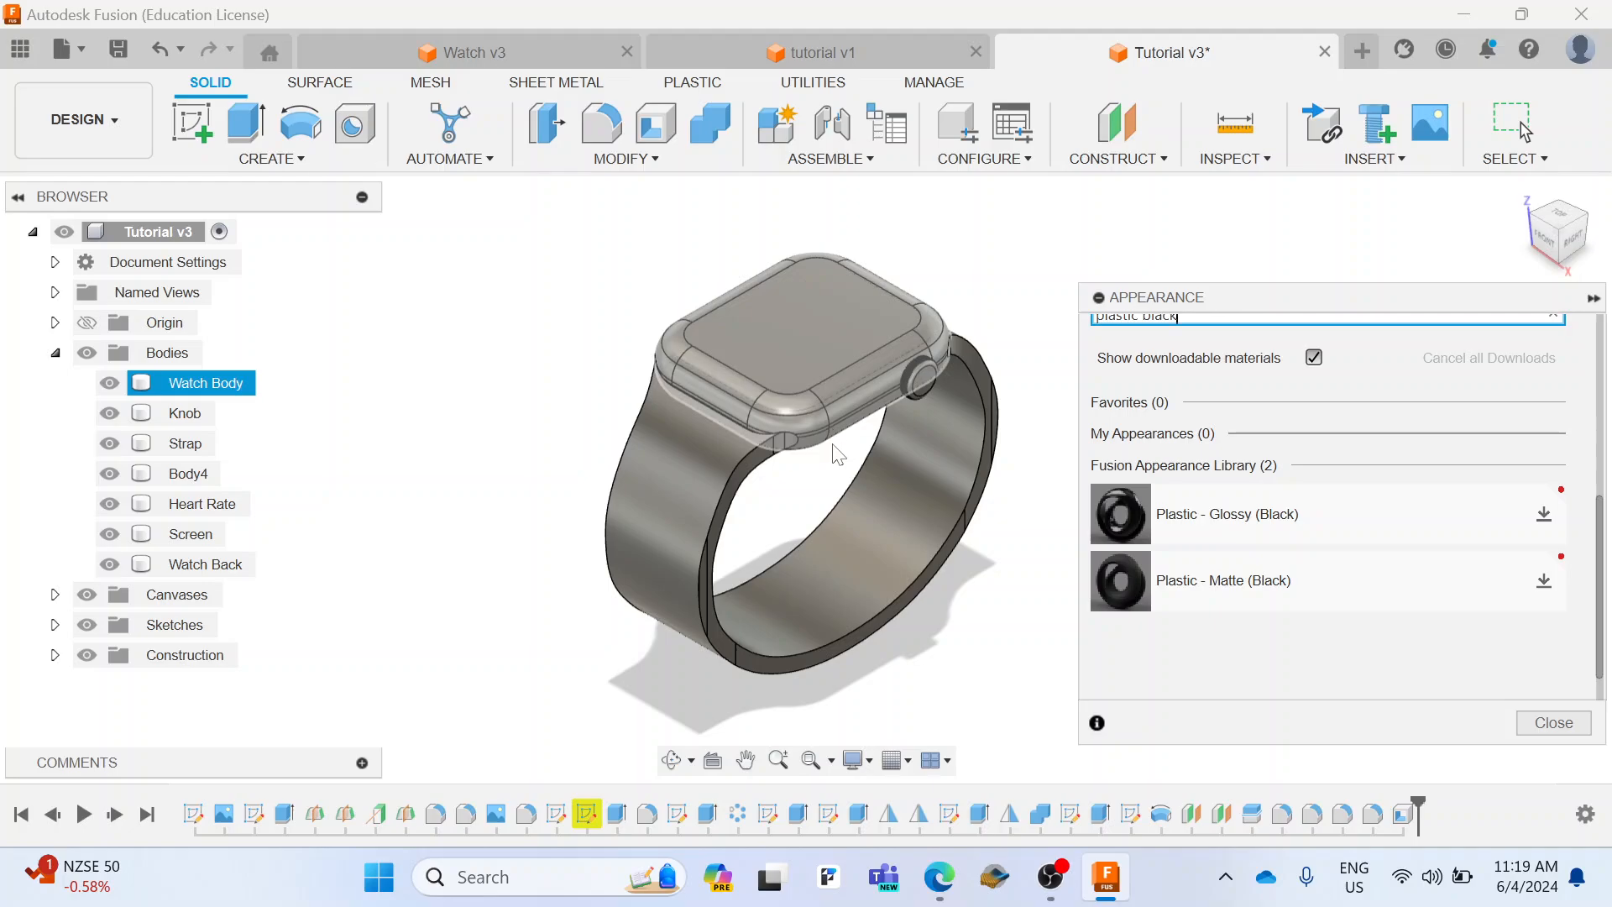
{"action": "left_click", "coordinate": [1544, 514]}
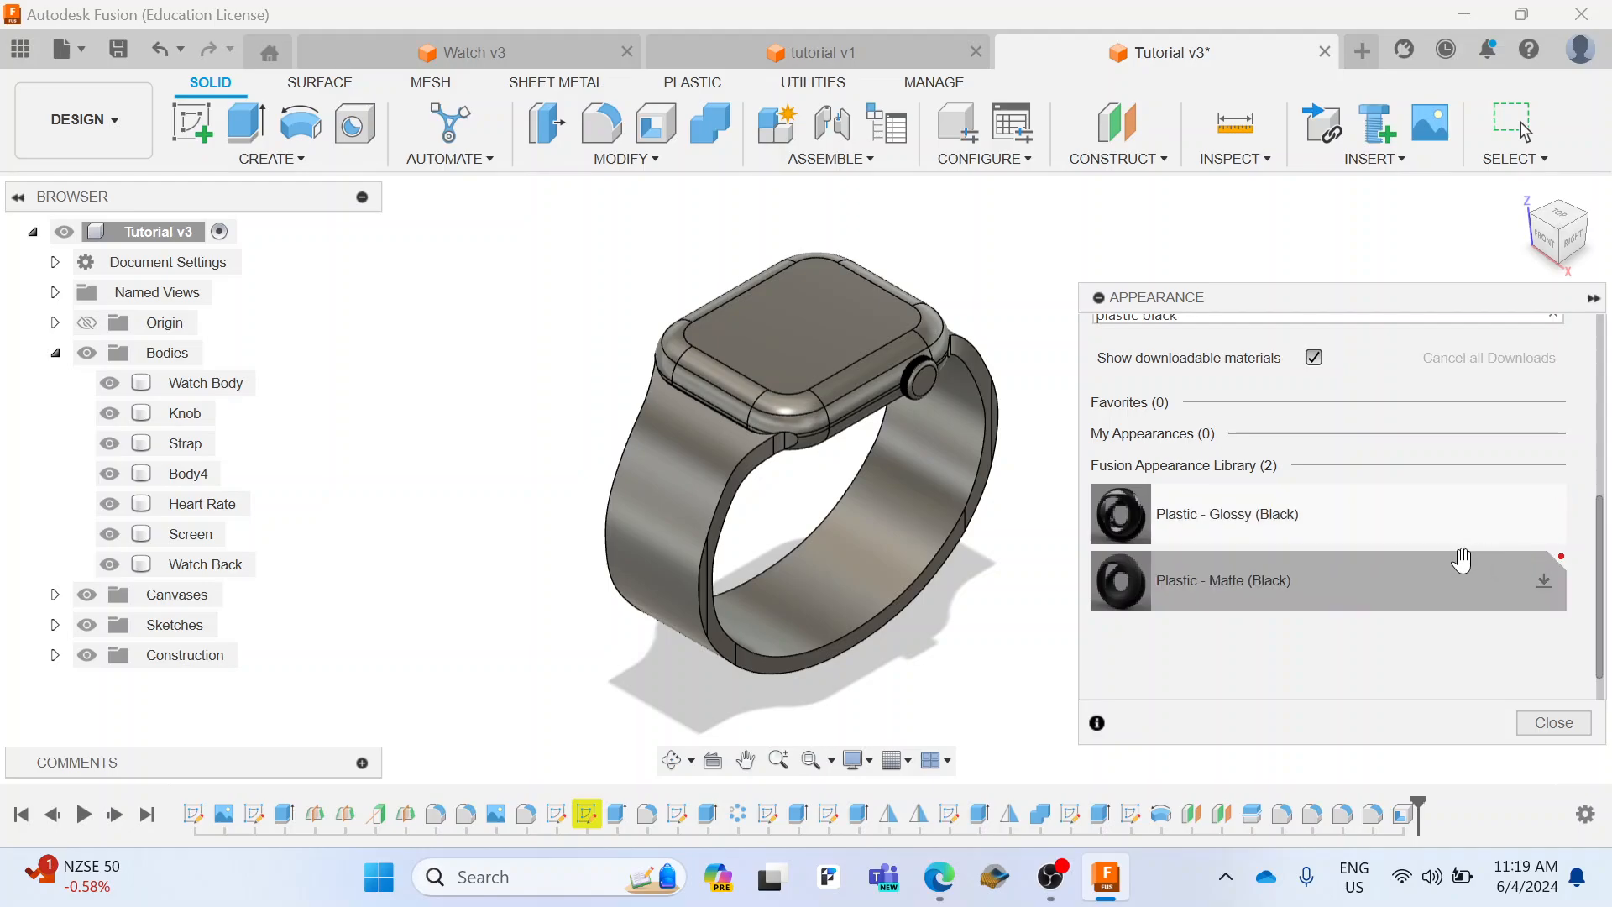
{"action": "left_click_drag", "start_coordinate": [1382, 515], "coordinate": [831, 344]}
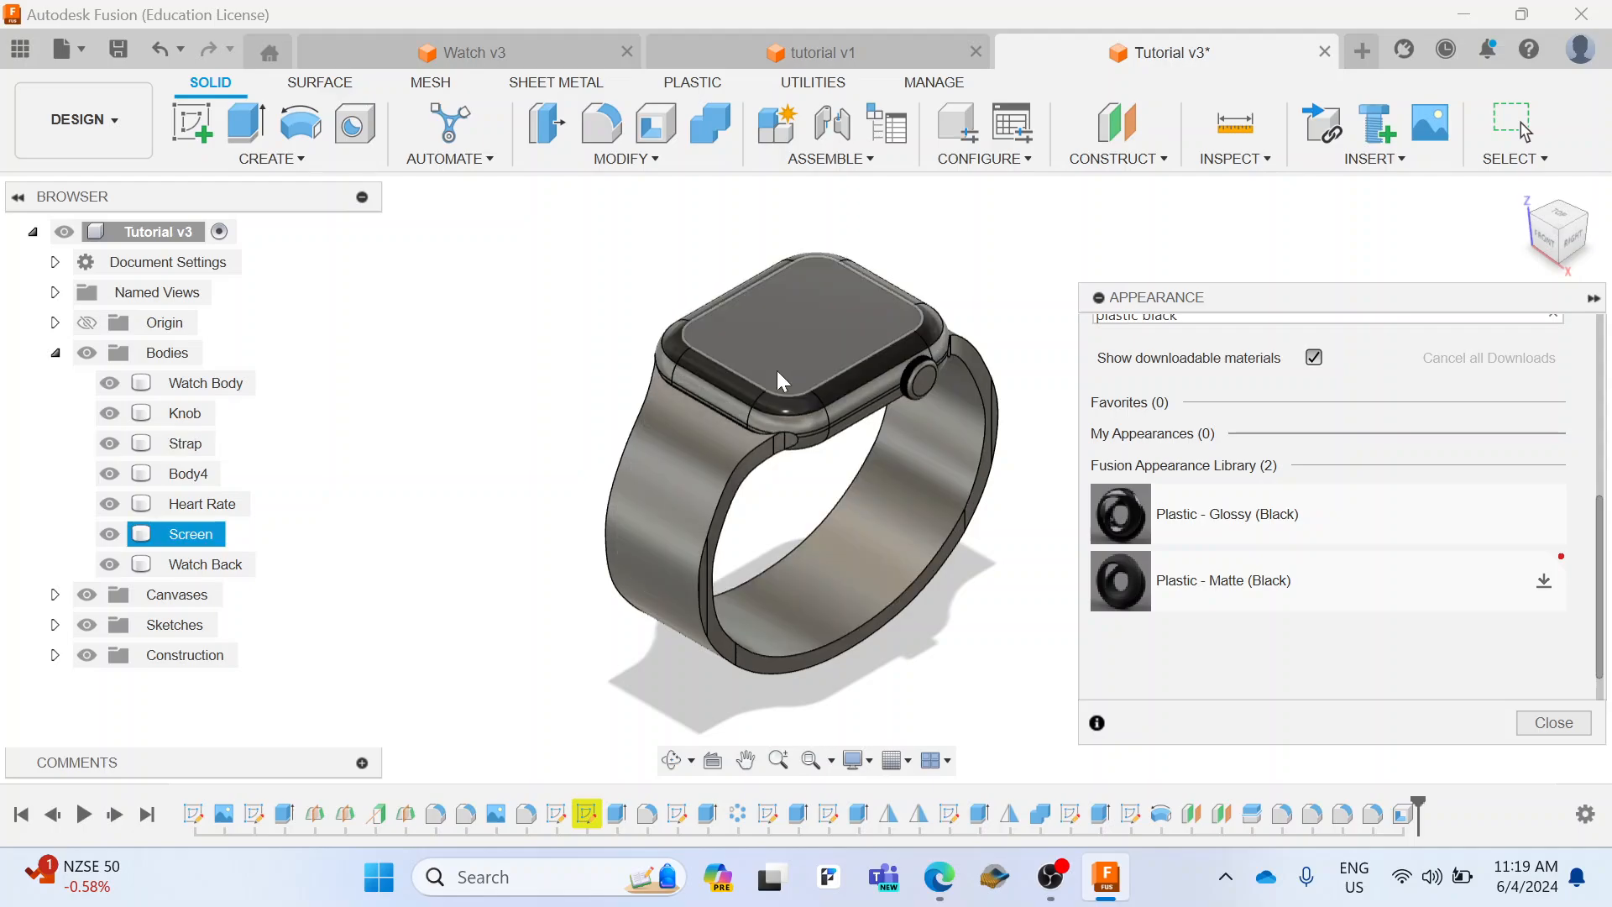
{"action": "left_click_drag", "start_coordinate": [1563, 249], "coordinate": [1524, 392]}
{"action": "left_click_drag", "start_coordinate": [1322, 520], "coordinate": [772, 319]}
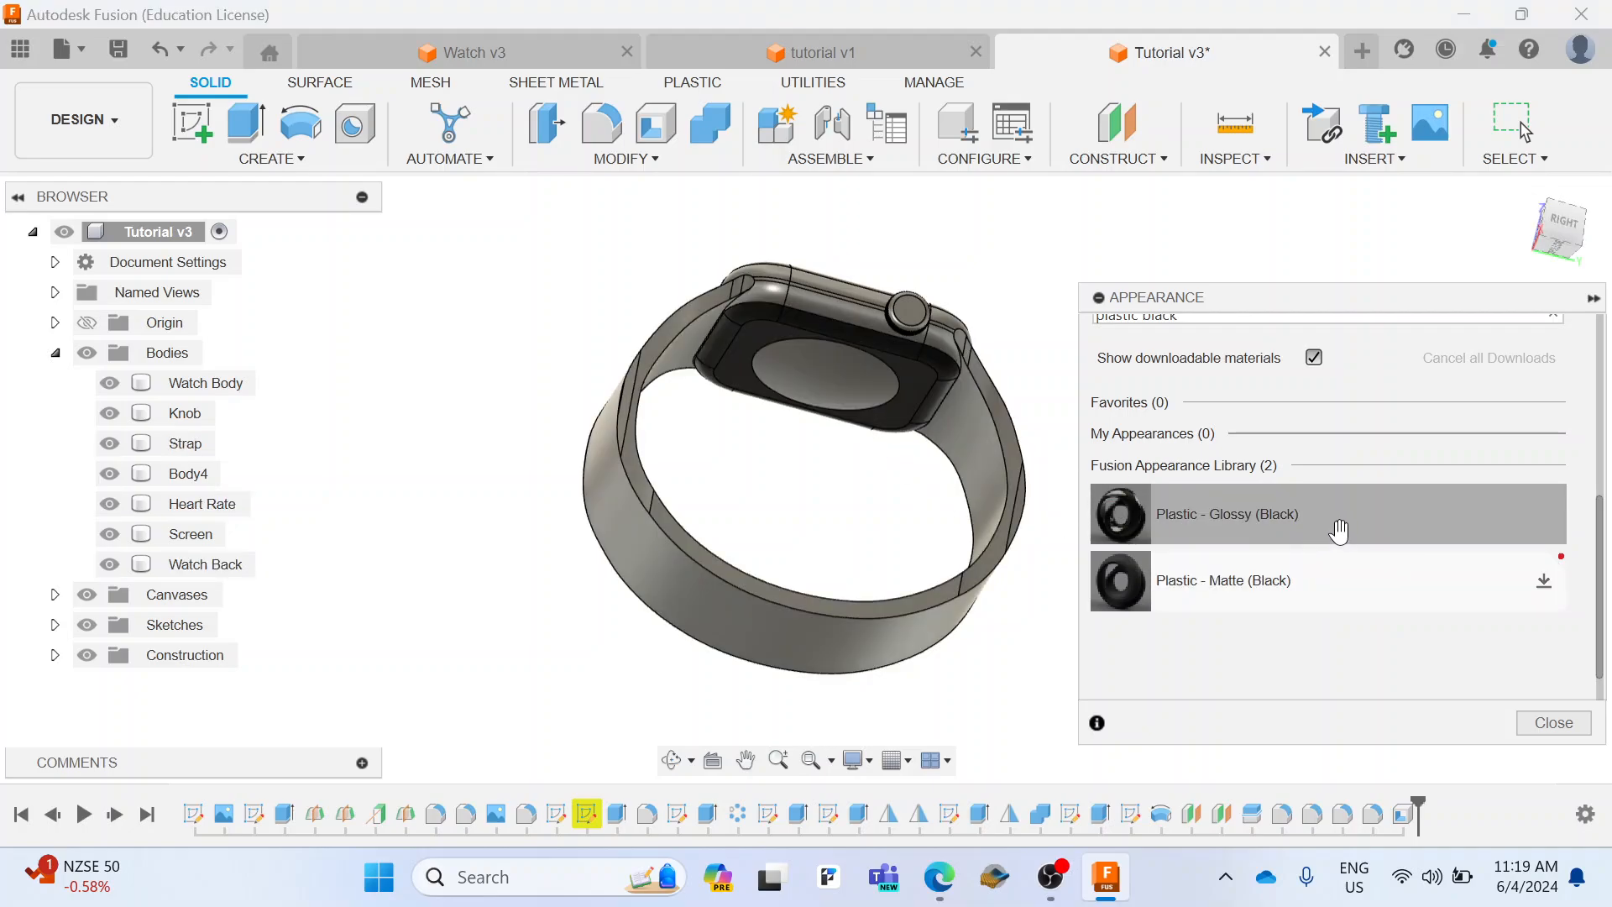
{"action": "left_click_drag", "start_coordinate": [1337, 529], "coordinate": [843, 383]}
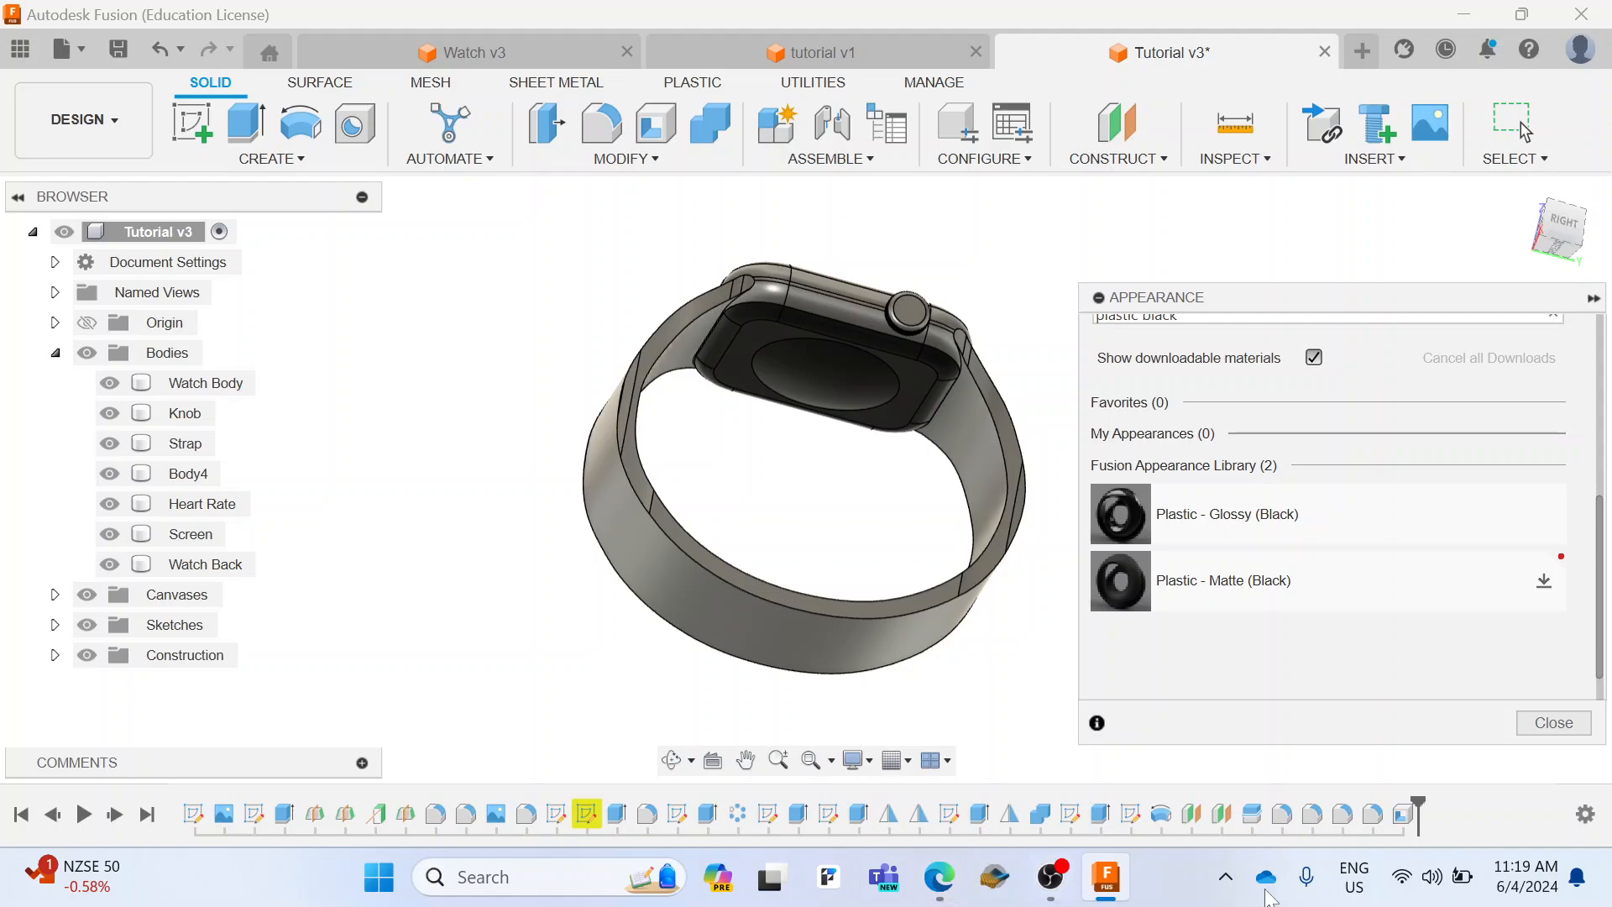
{"action": "left_click", "coordinate": [1548, 202]}
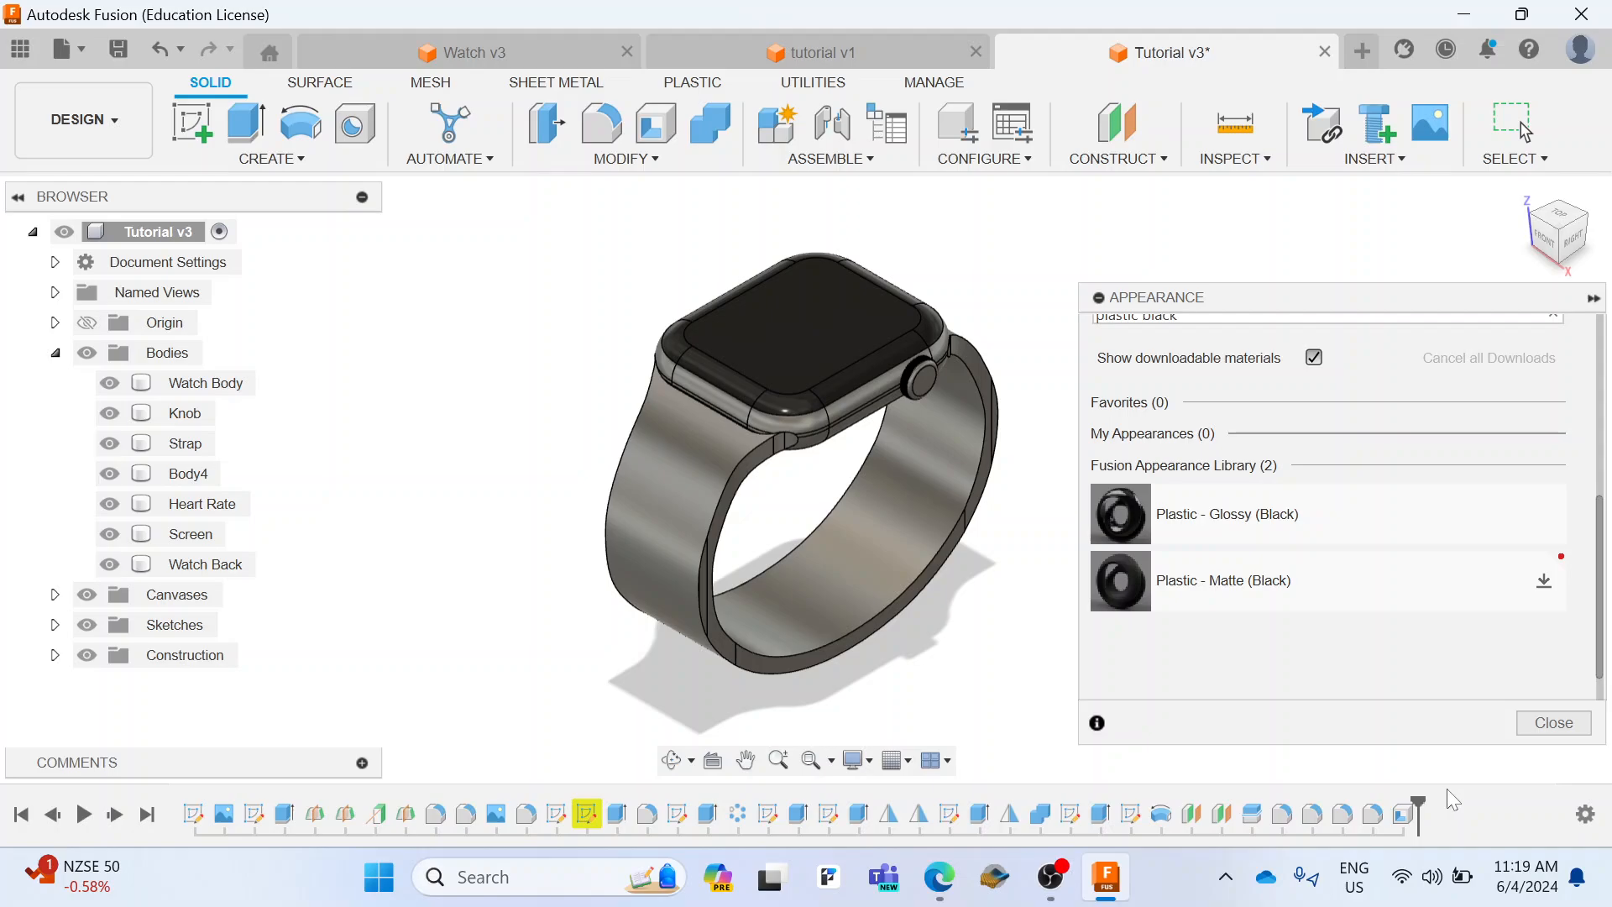
{"action": "scroll", "coordinate": [1372, 676], "scroll_direction": "up", "scroll_amount": 5}
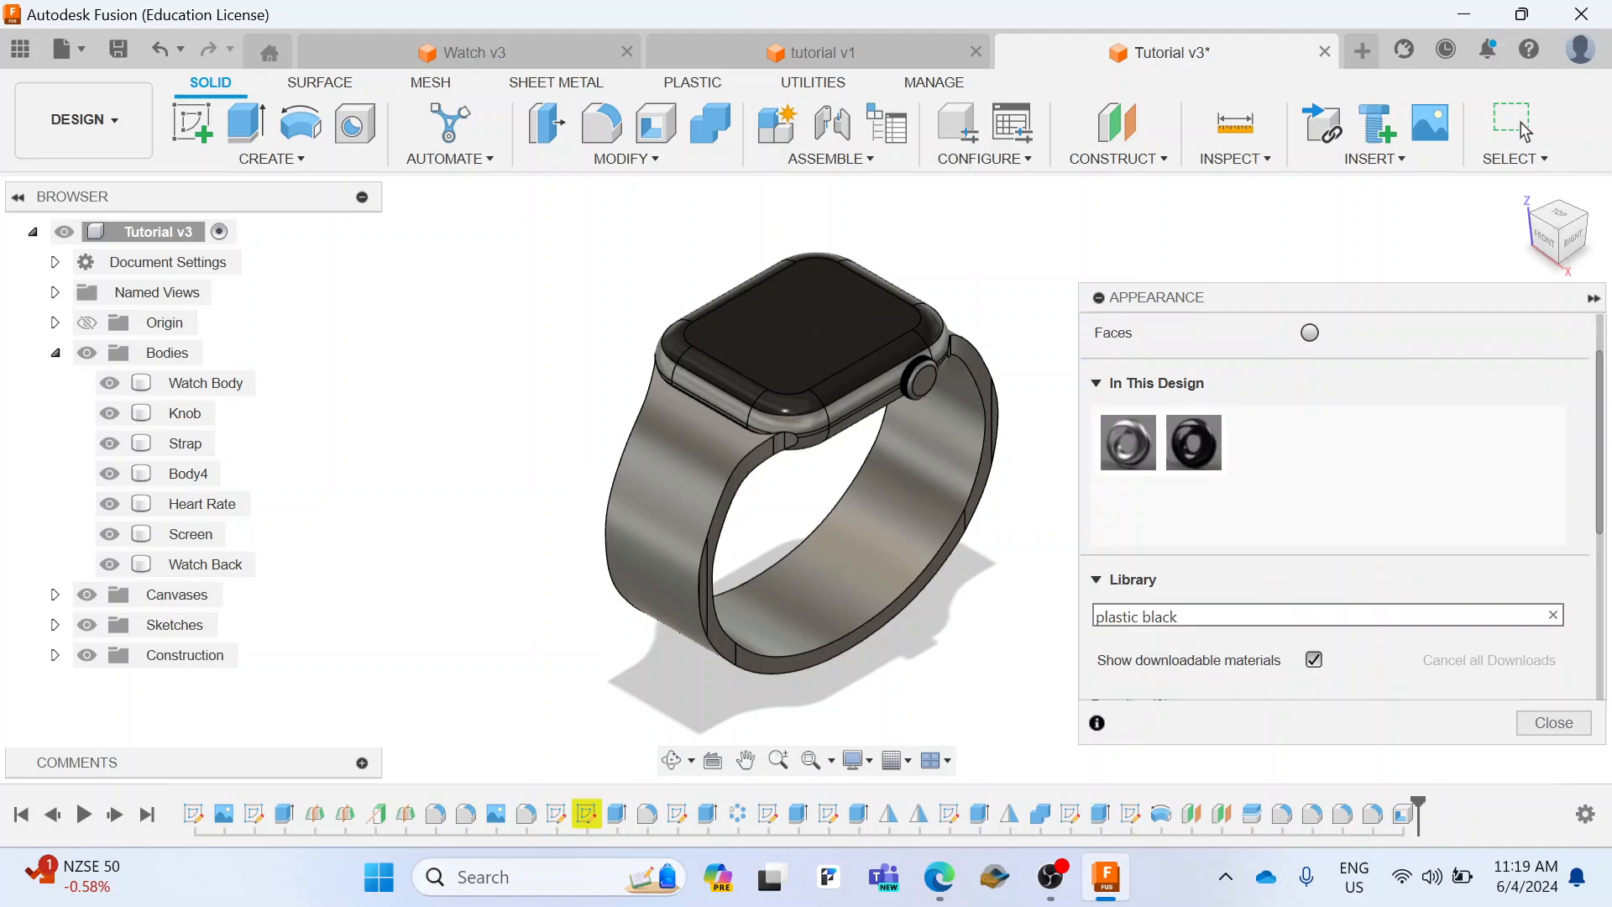
{"action": "left_click_drag", "start_coordinate": [1203, 616], "coordinate": [1016, 602]}
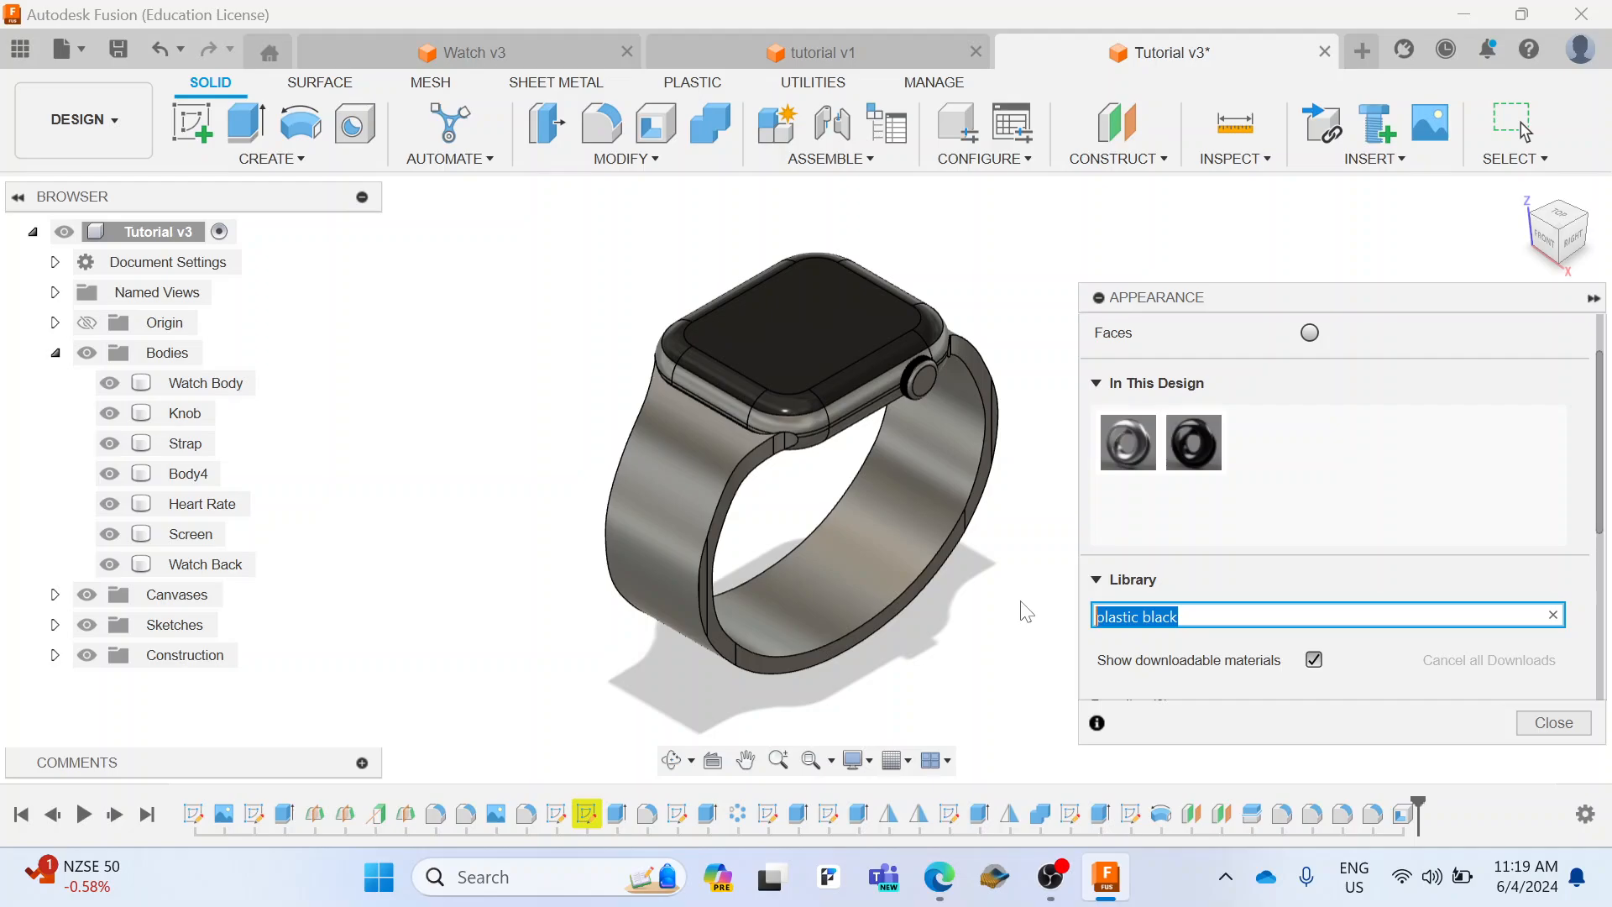
{"action": "type", "text": "copper"}
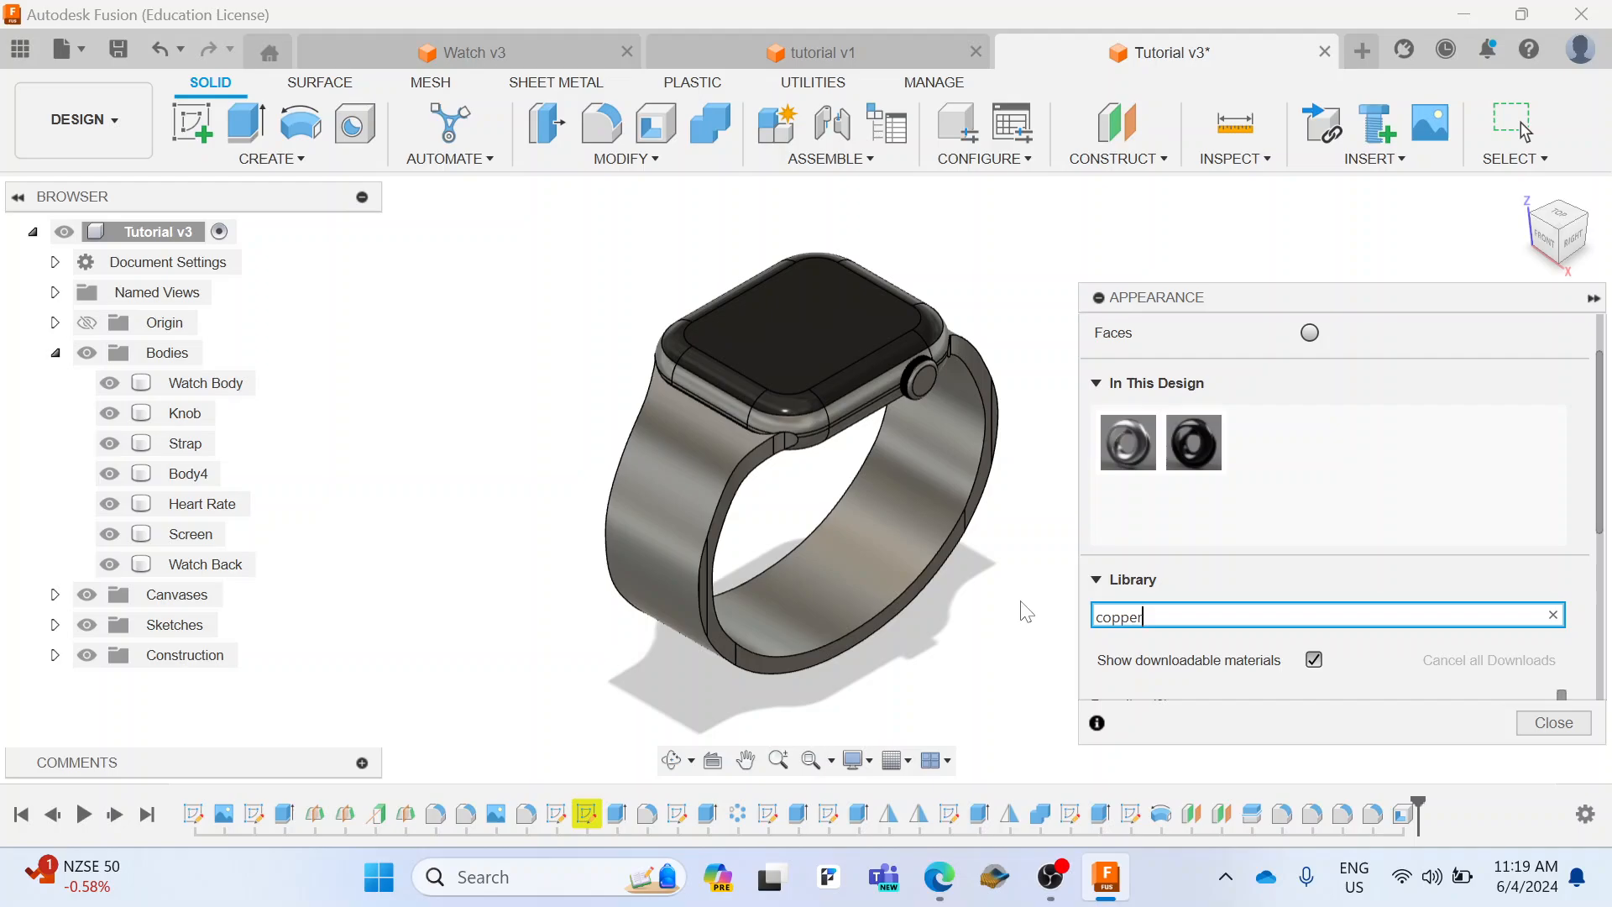
{"action": "key", "text": "Escape"}
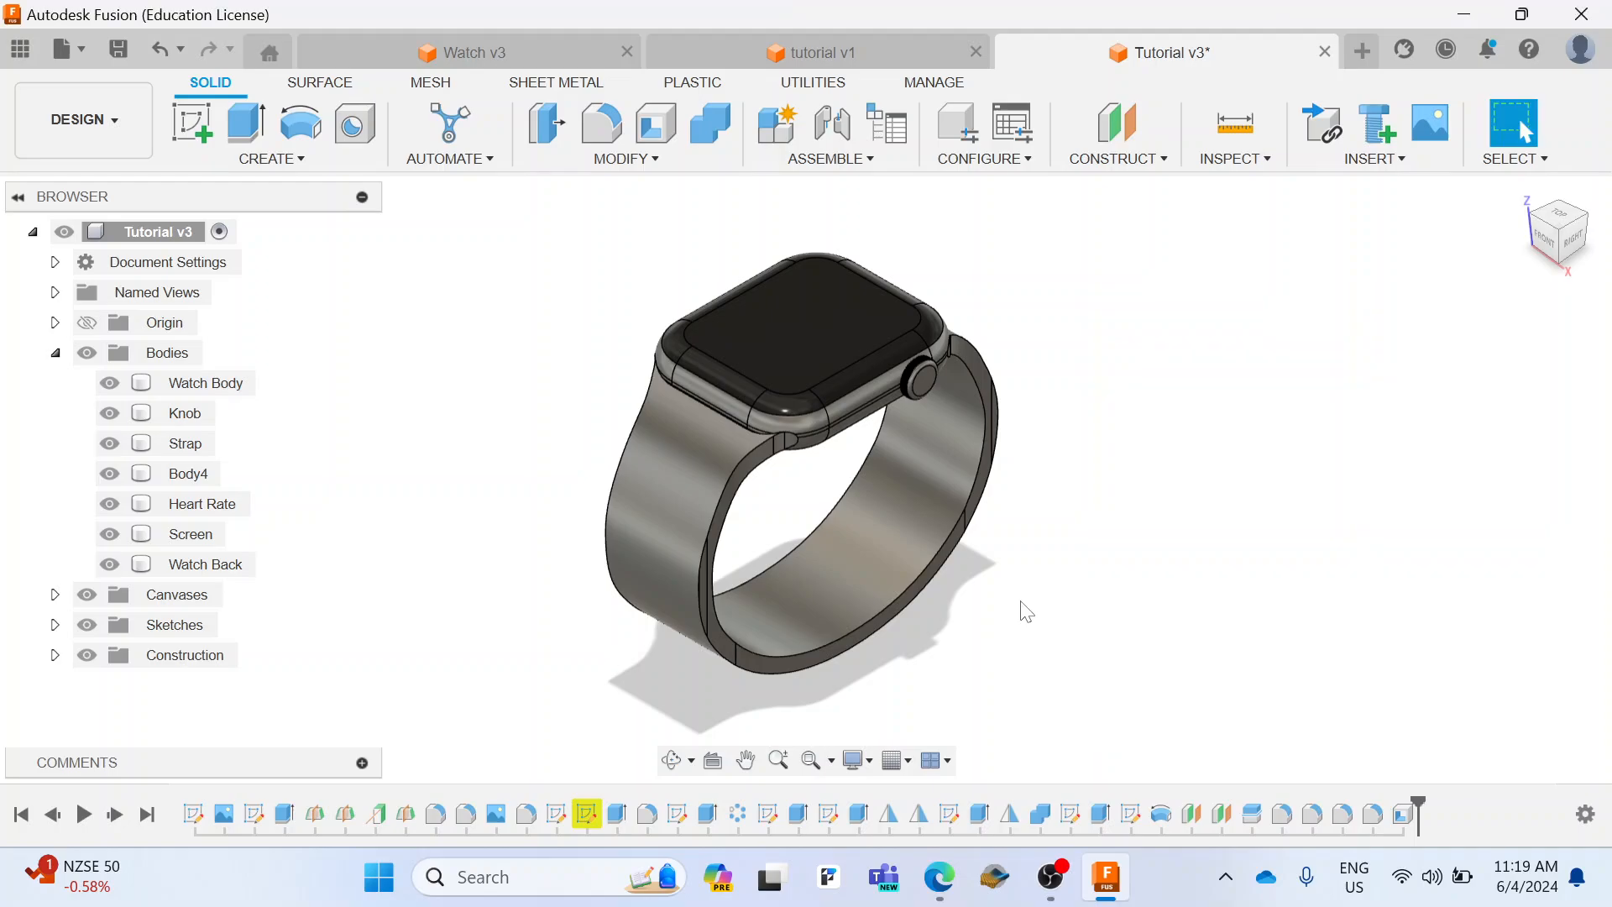
Step: Search the appearance library for "copper" and download the Copper - Brushed Radial appearance
{"action": "left_click", "coordinate": [608, 158]}
{"action": "left_click", "coordinate": [625, 673]}
{"action": "left_click", "coordinate": [1223, 693]}
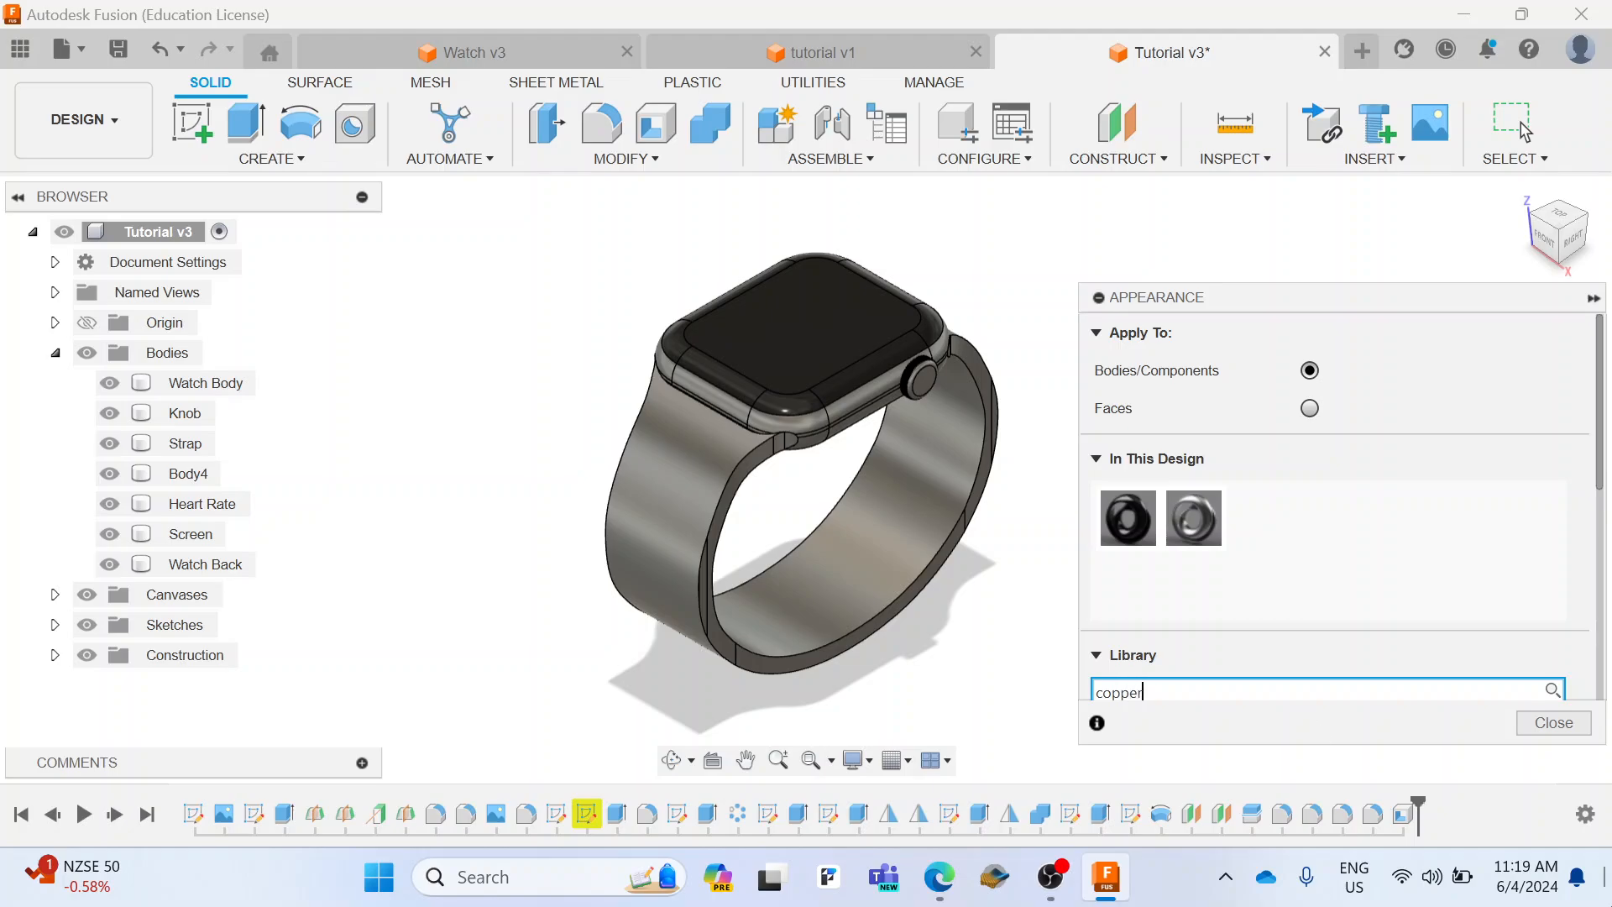
{"action": "scroll", "coordinate": [1415, 538], "scroll_direction": "down", "scroll_amount": 5}
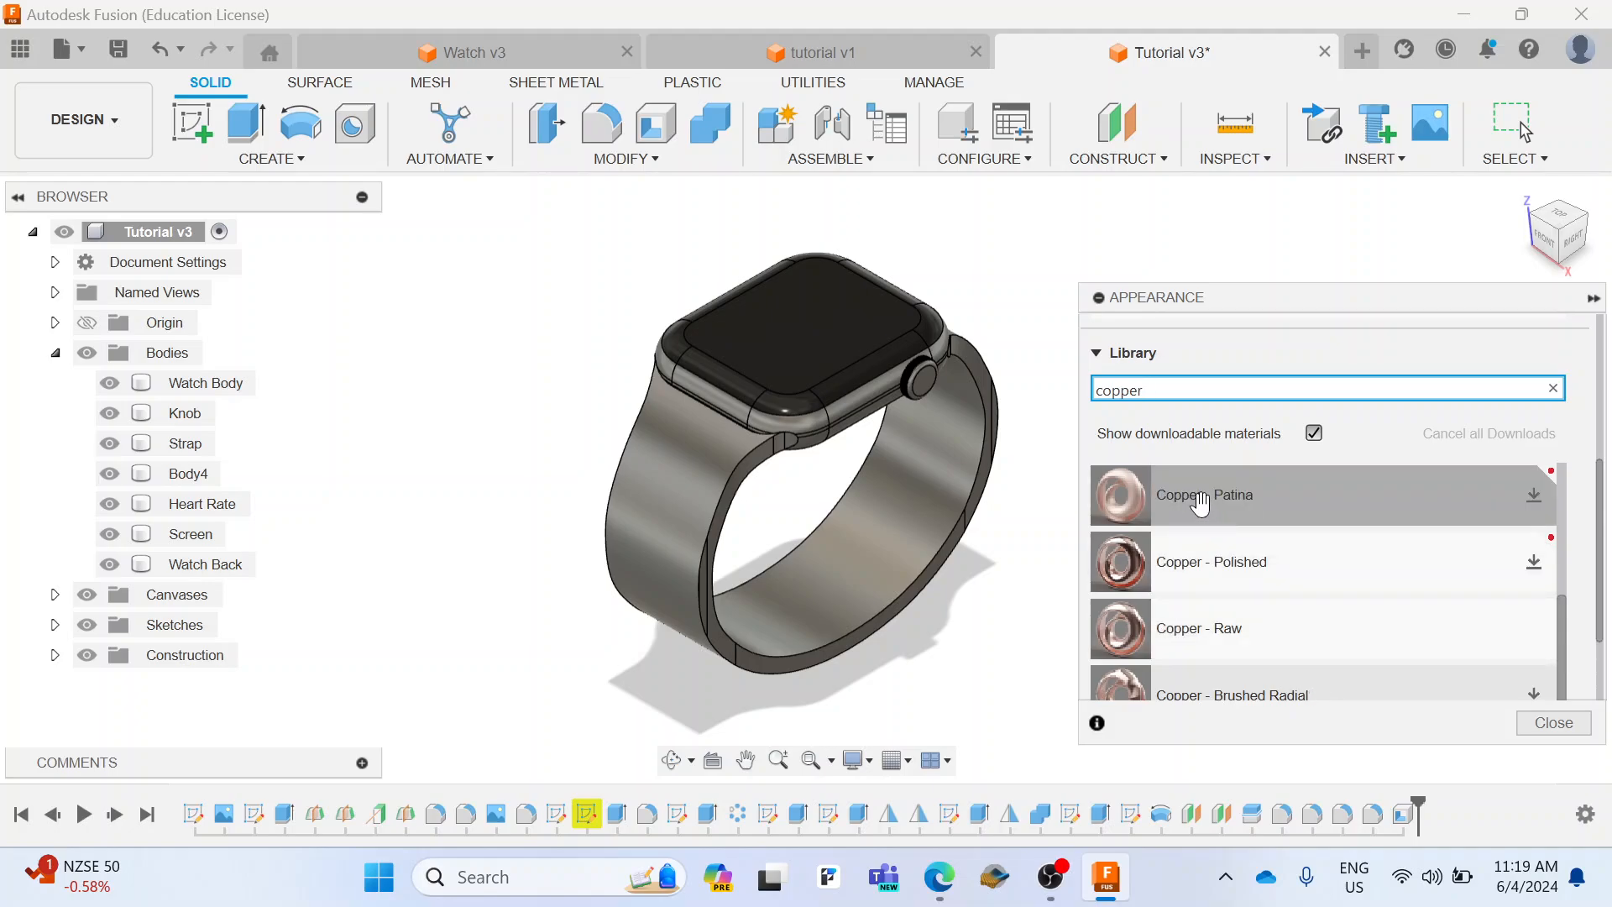
{"action": "scroll", "coordinate": [1260, 526], "scroll_direction": "down", "scroll_amount": 1}
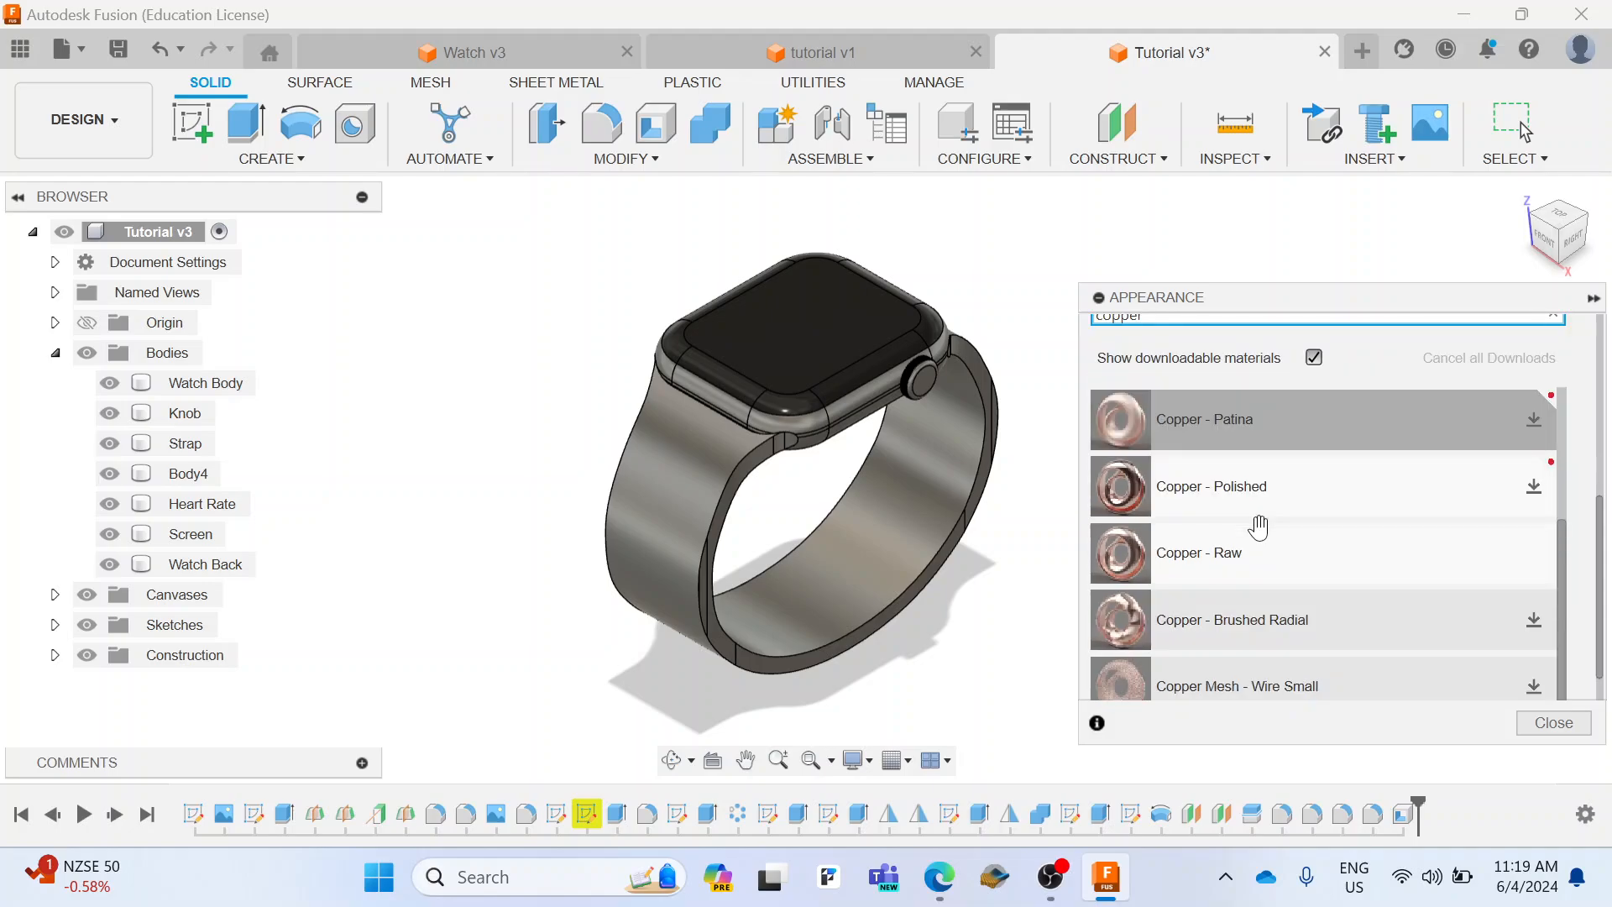
{"action": "scroll", "coordinate": [1259, 526], "scroll_direction": "down", "scroll_amount": 1}
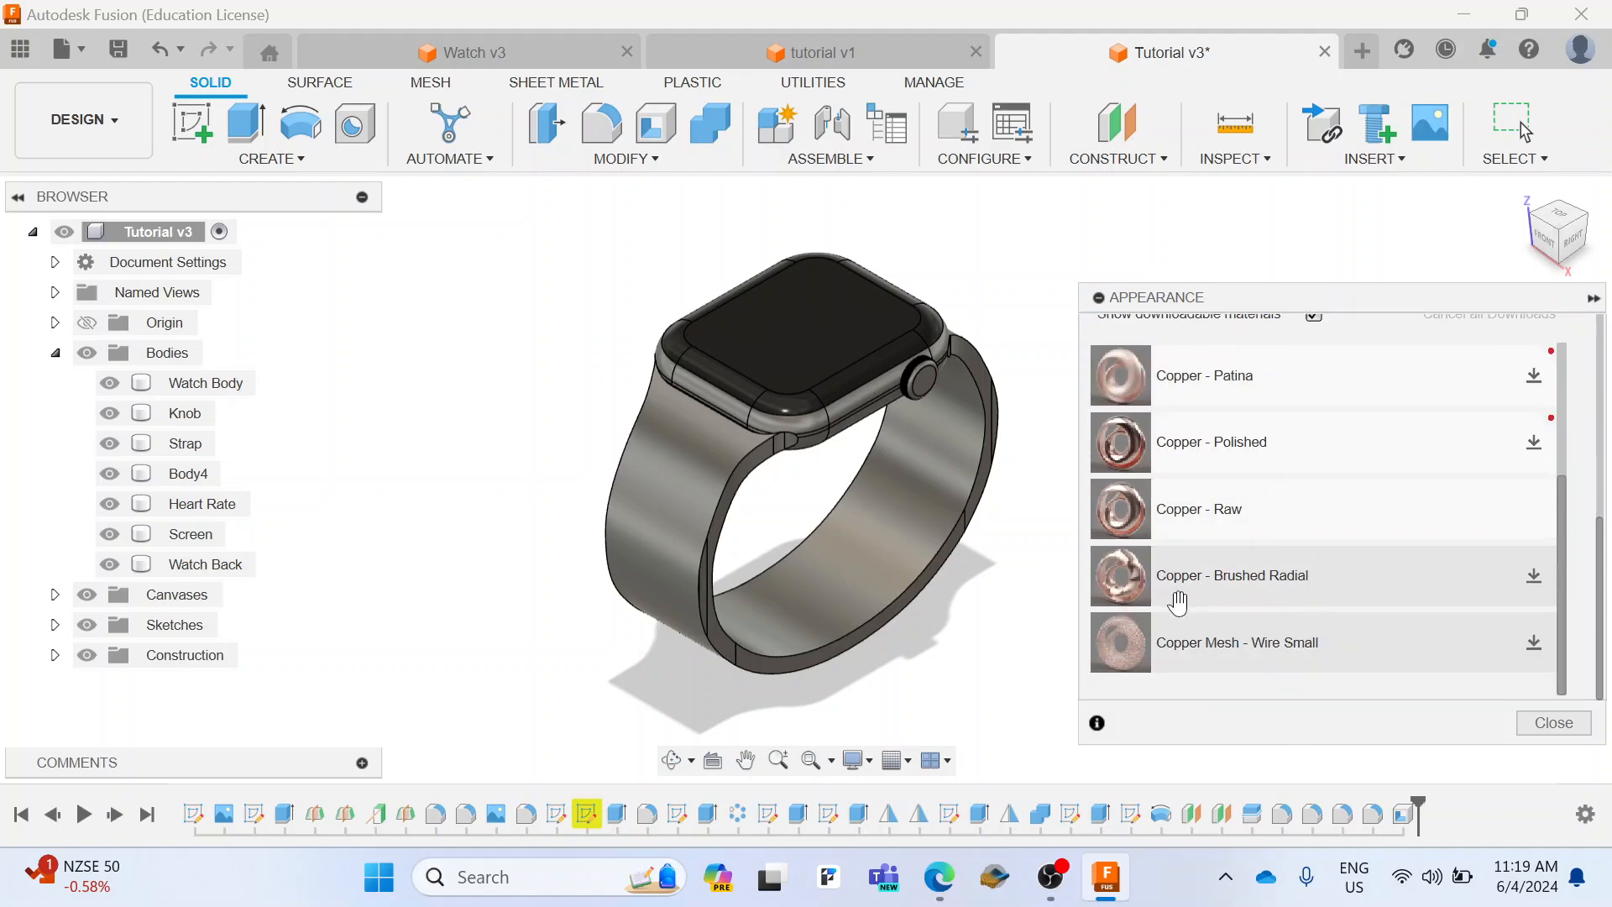
{"action": "left_click", "coordinate": [1533, 578]}
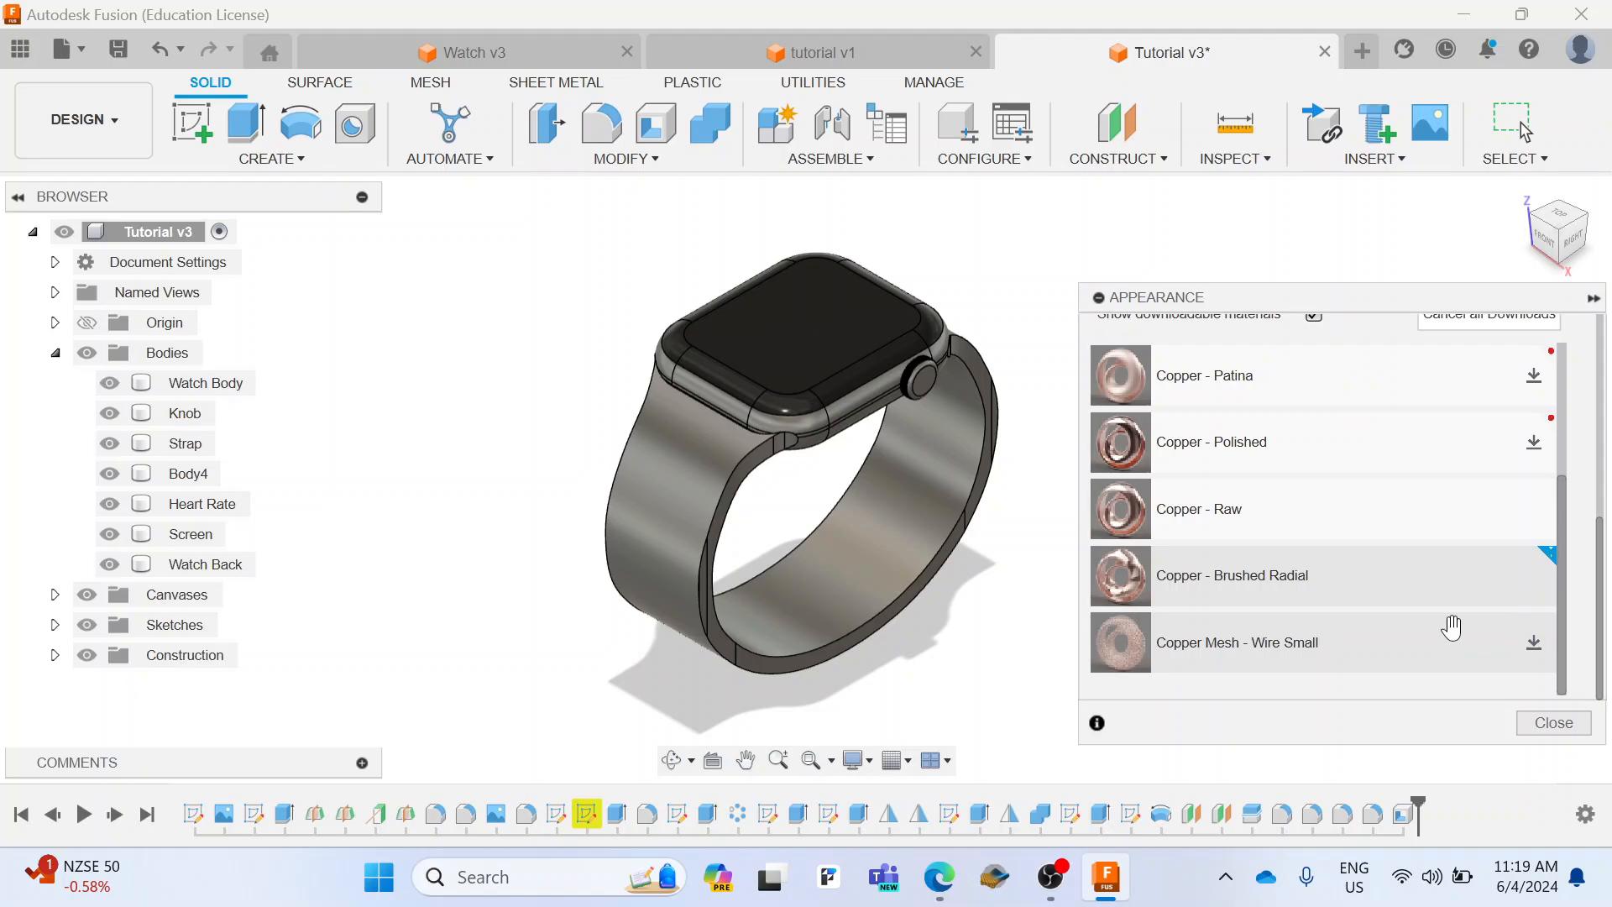
Step: Apply the Copper - Brushed Radial appearance to the Watch Body and the Knob
{"action": "mouse_move", "coordinate": [1352, 586]}
{"action": "left_mouse_down"}
{"action": "mouse_move", "coordinate": [1247, 568]}
{"action": "mouse_move", "coordinate": [849, 408]}
{"action": "left_mouse_up"}
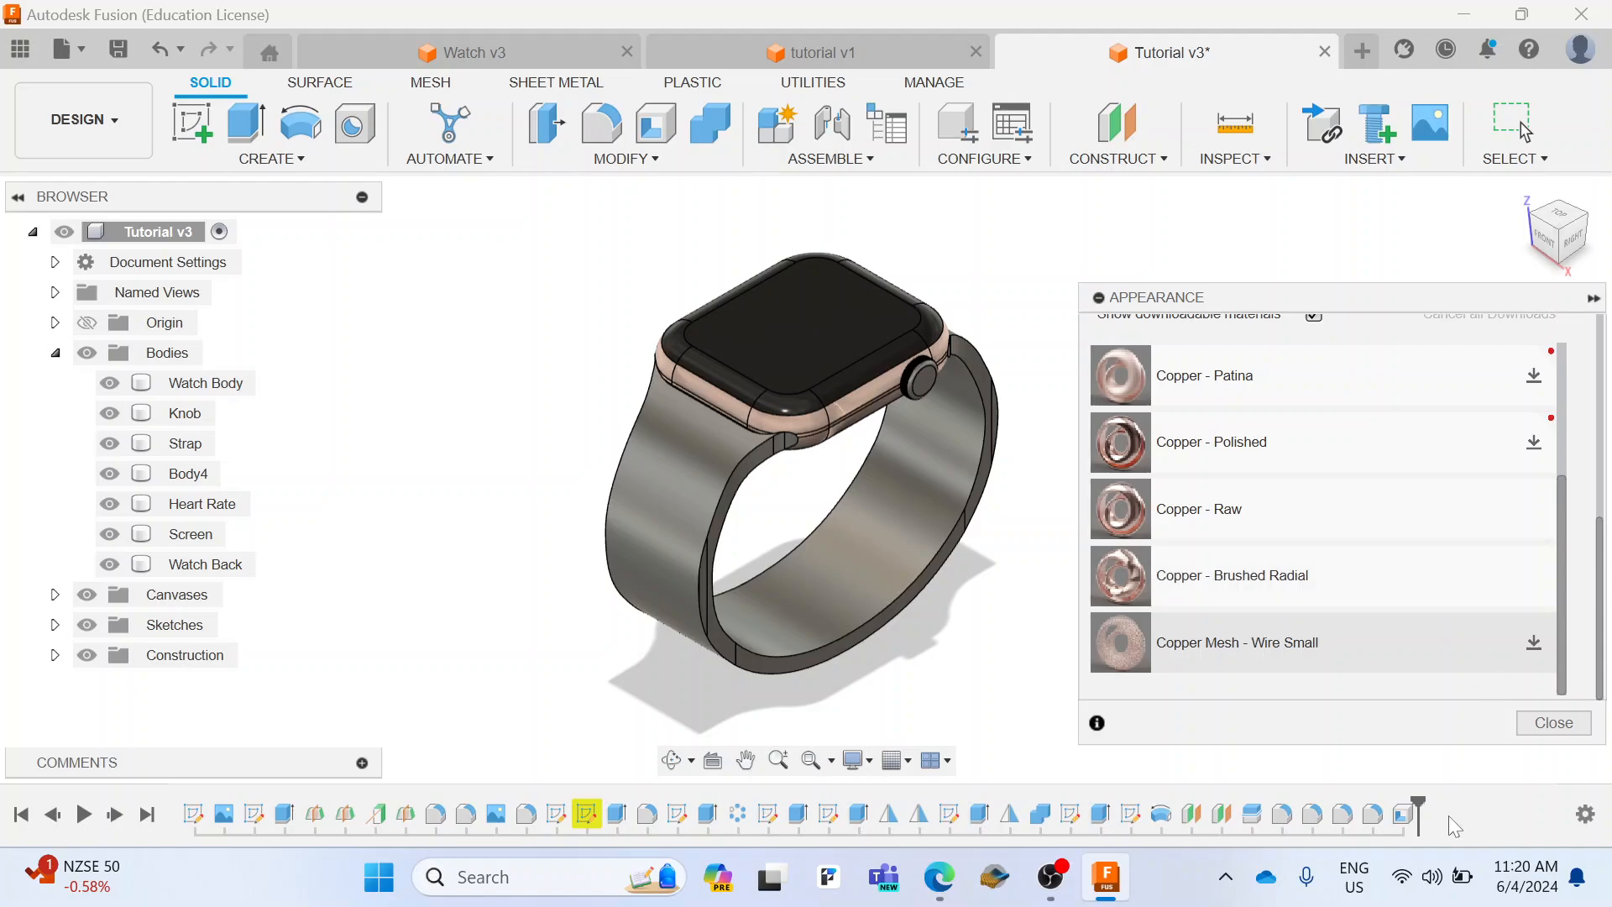
{"action": "mouse_move", "coordinate": [1349, 592]}
{"action": "left_mouse_down"}
{"action": "mouse_move", "coordinate": [1310, 598]}
{"action": "mouse_move", "coordinate": [926, 388]}
{"action": "left_mouse_up"}
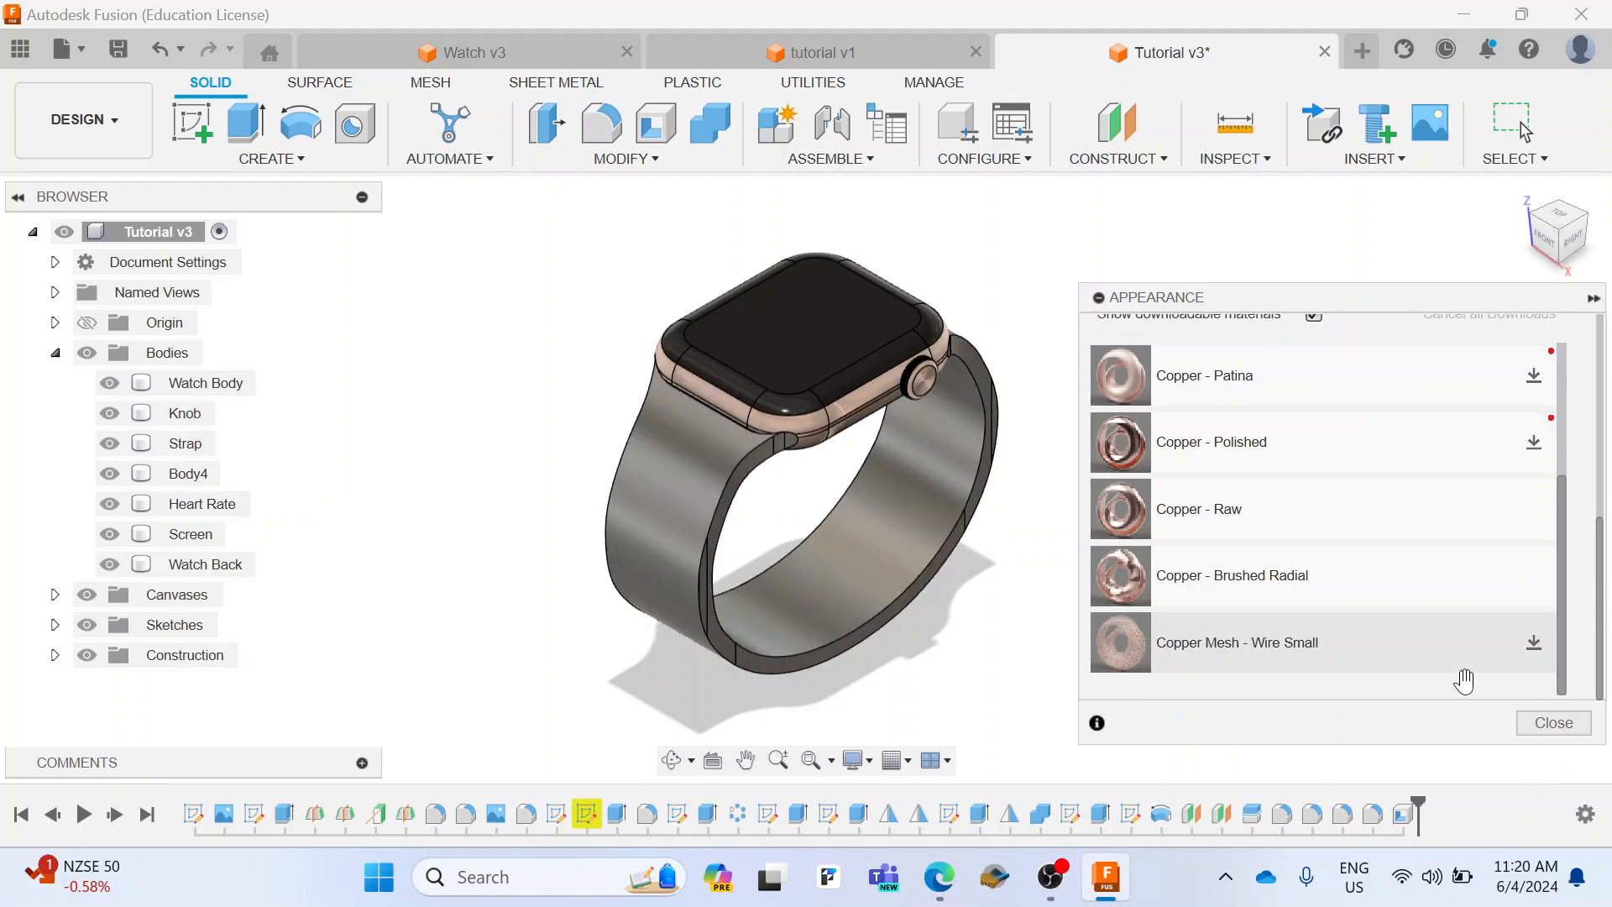
{"action": "scroll", "coordinate": [921, 357], "scroll_direction": "up", "scroll_amount": 3}
{"action": "scroll", "coordinate": [921, 356], "scroll_direction": "up", "scroll_amount": 5}
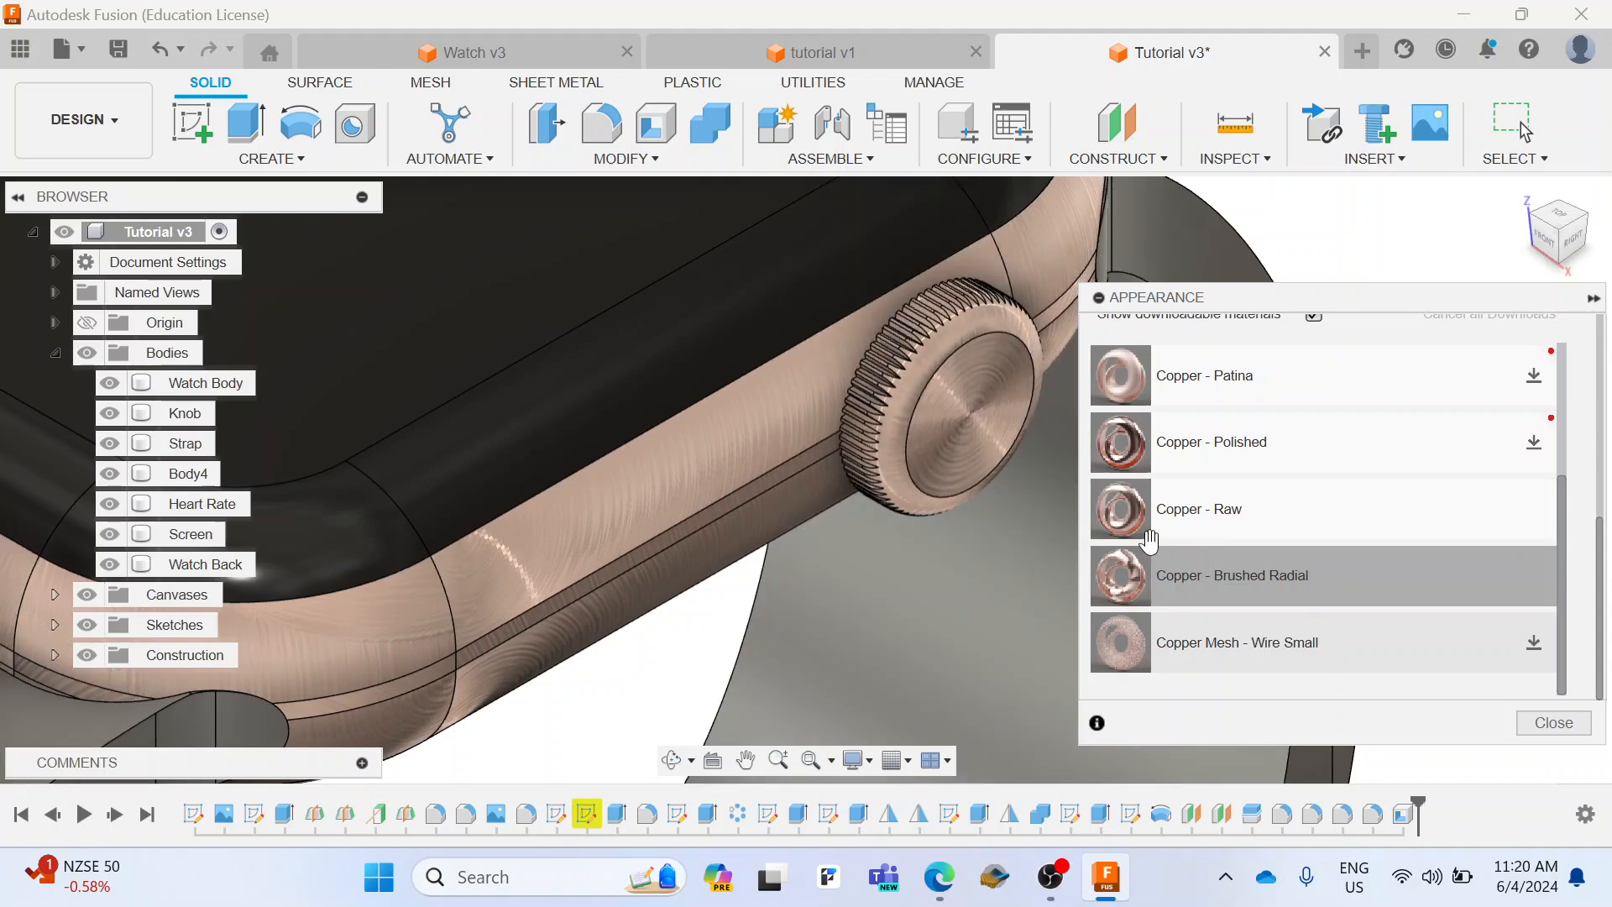
Step: Search the appearance library for "rubber"
{"action": "scroll", "coordinate": [1397, 601], "scroll_direction": "up", "scroll_amount": 3}
{"action": "scroll", "coordinate": [1396, 601], "scroll_direction": "down", "scroll_amount": 3}
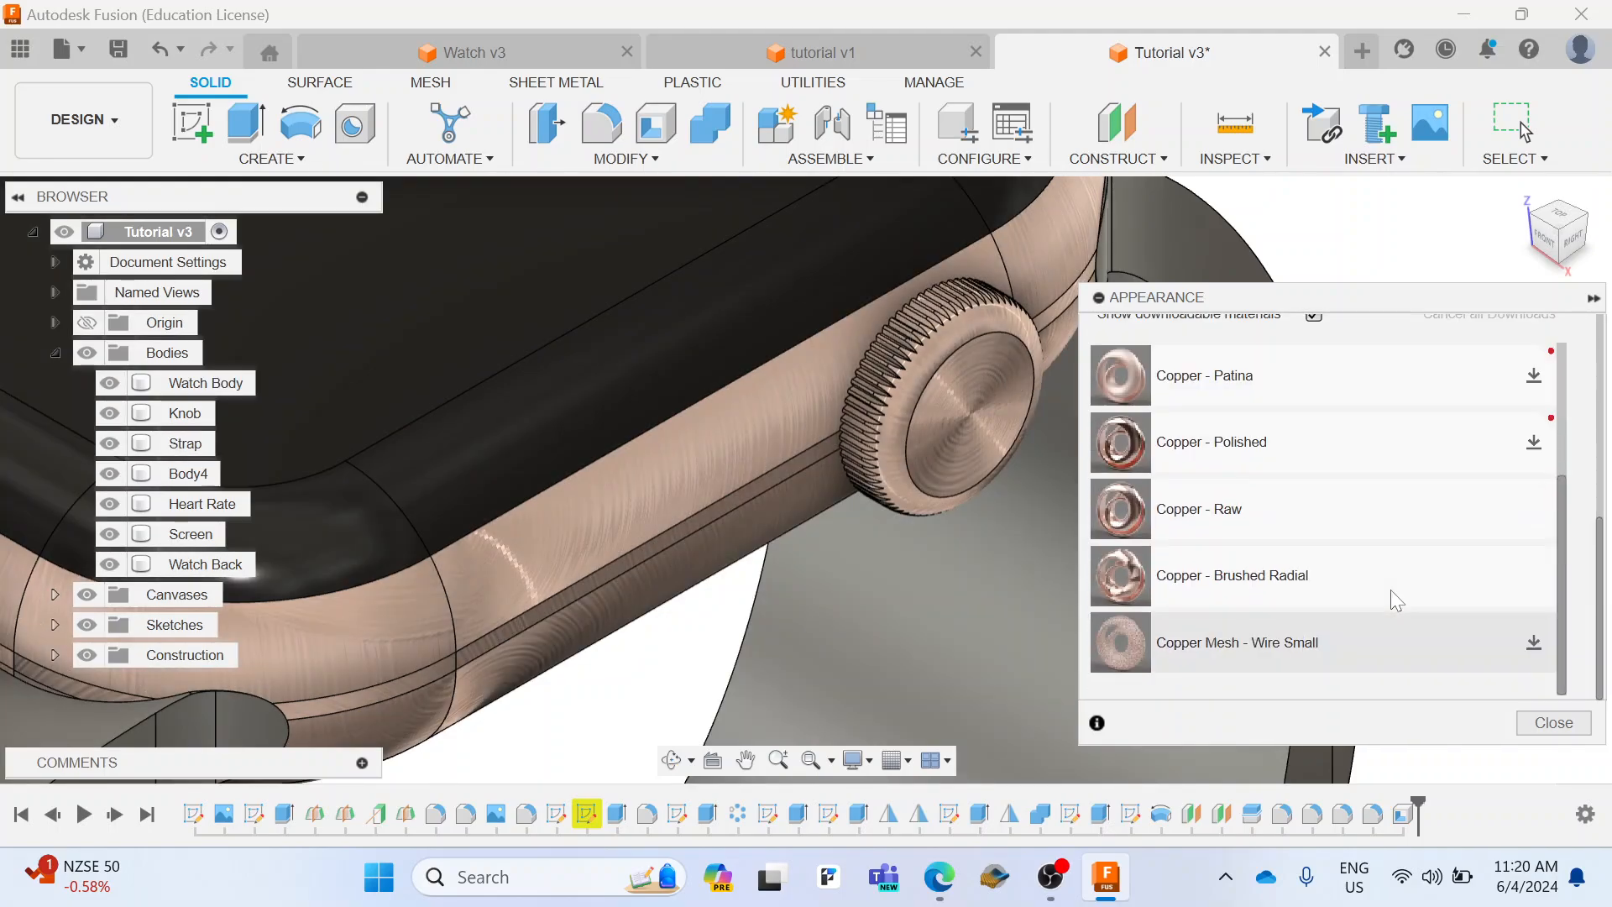
{"action": "scroll", "coordinate": [1394, 592], "scroll_direction": "up", "scroll_amount": 5}
{"action": "scroll", "coordinate": [1394, 588], "scroll_direction": "down", "scroll_amount": 2}
{"action": "scroll", "coordinate": [982, 560], "scroll_direction": "down", "scroll_amount": 5}
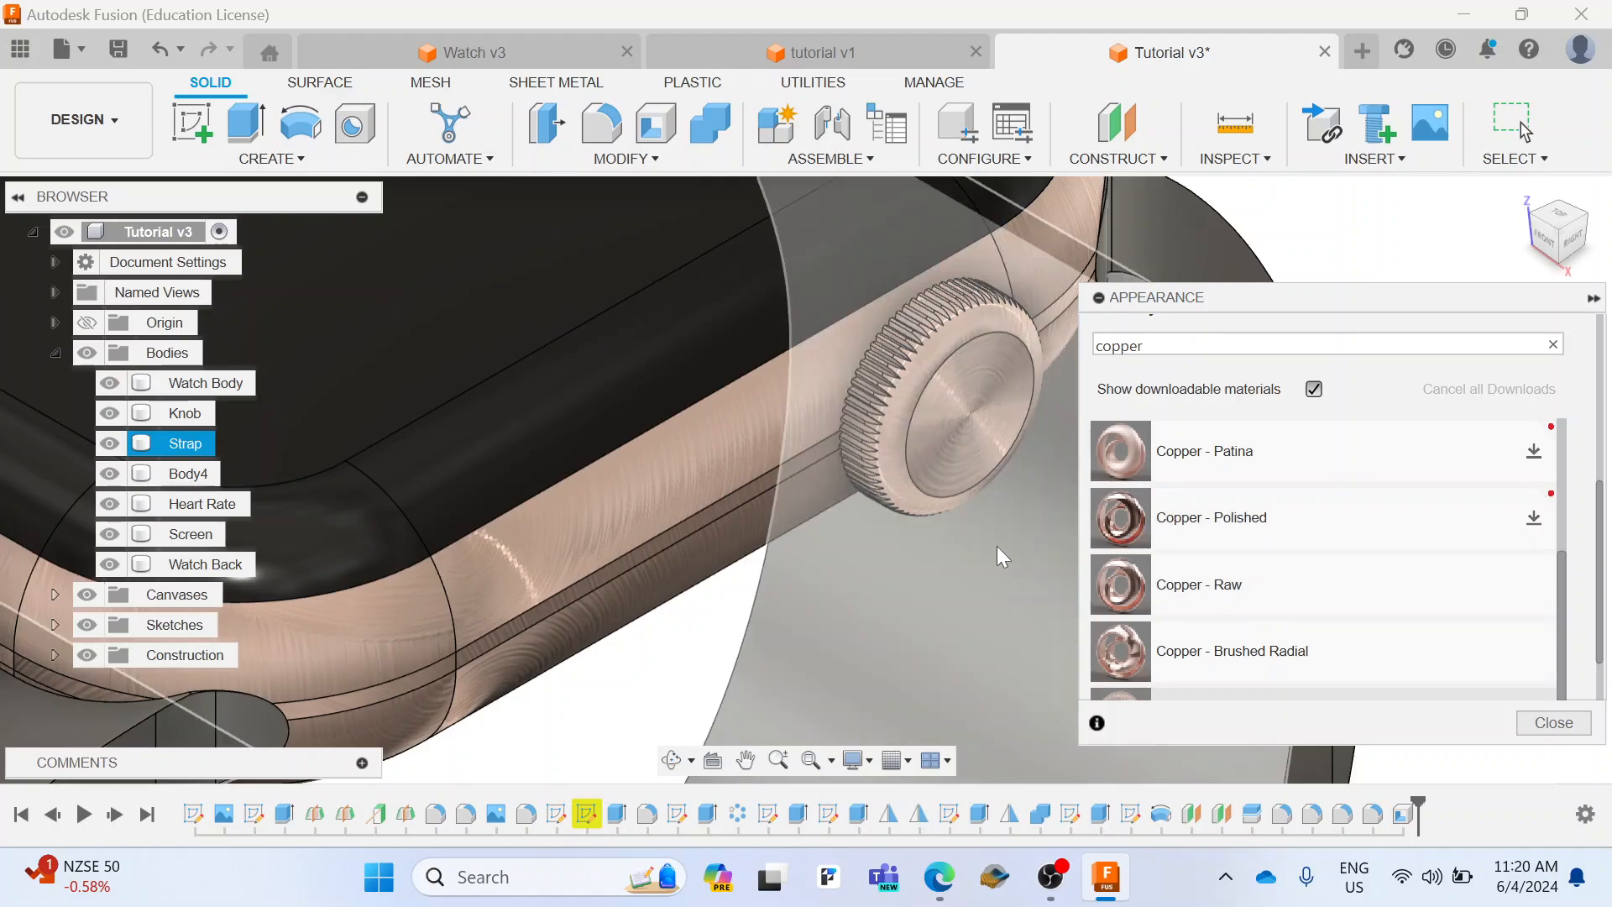
{"action": "scroll", "coordinate": [983, 560], "scroll_direction": "down", "scroll_amount": 5}
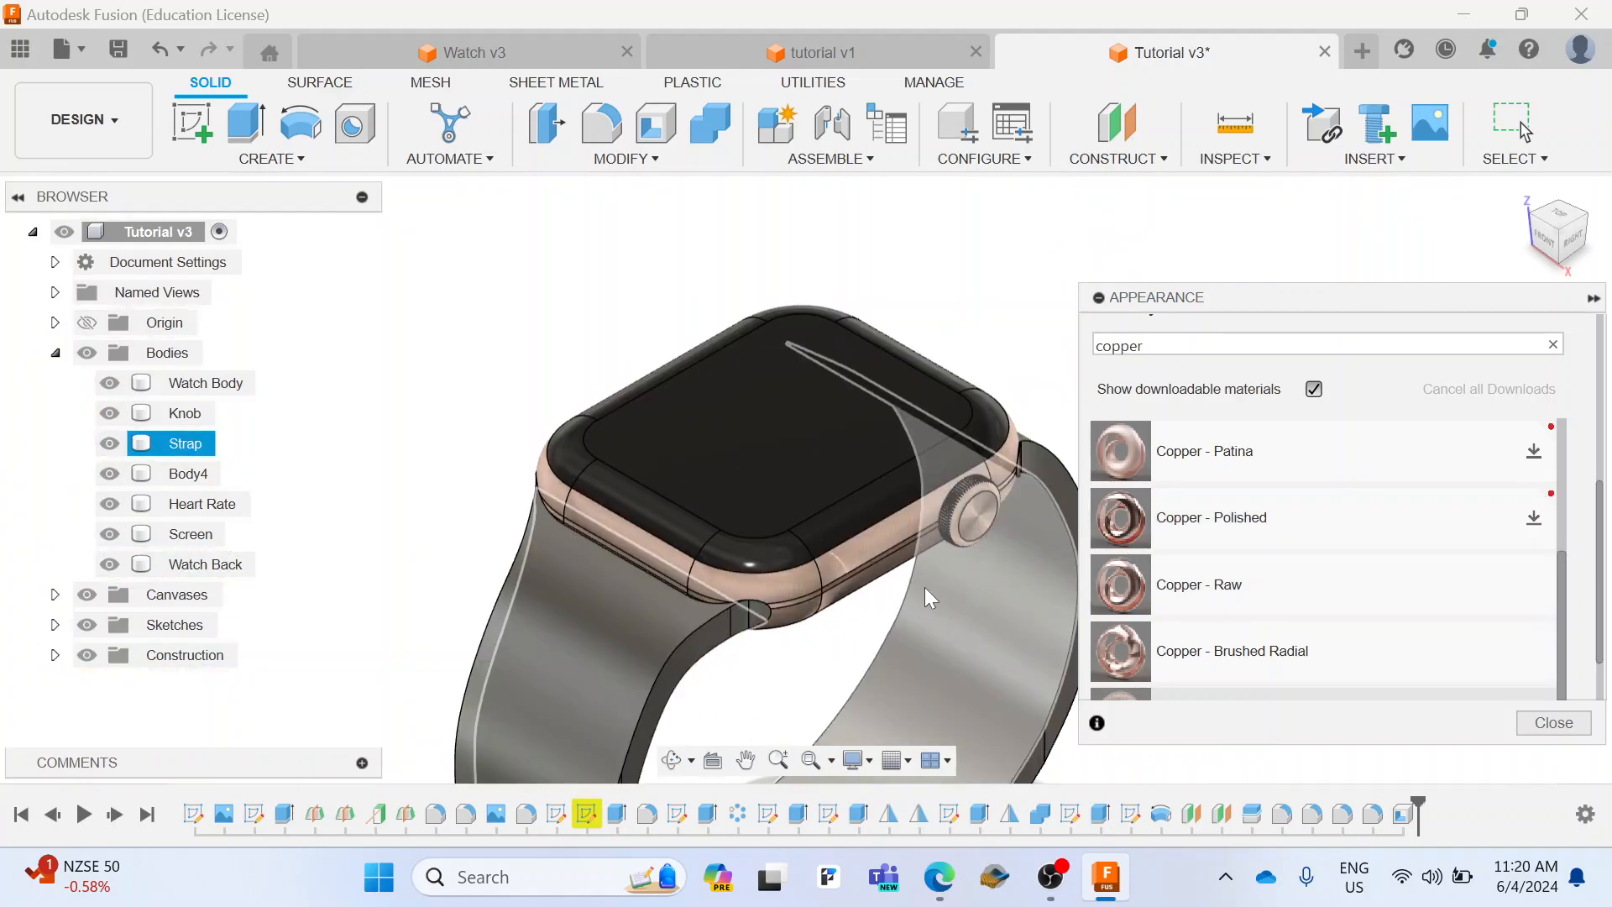
{"action": "left_click_drag", "start_coordinate": [1176, 346], "coordinate": [1083, 348]}
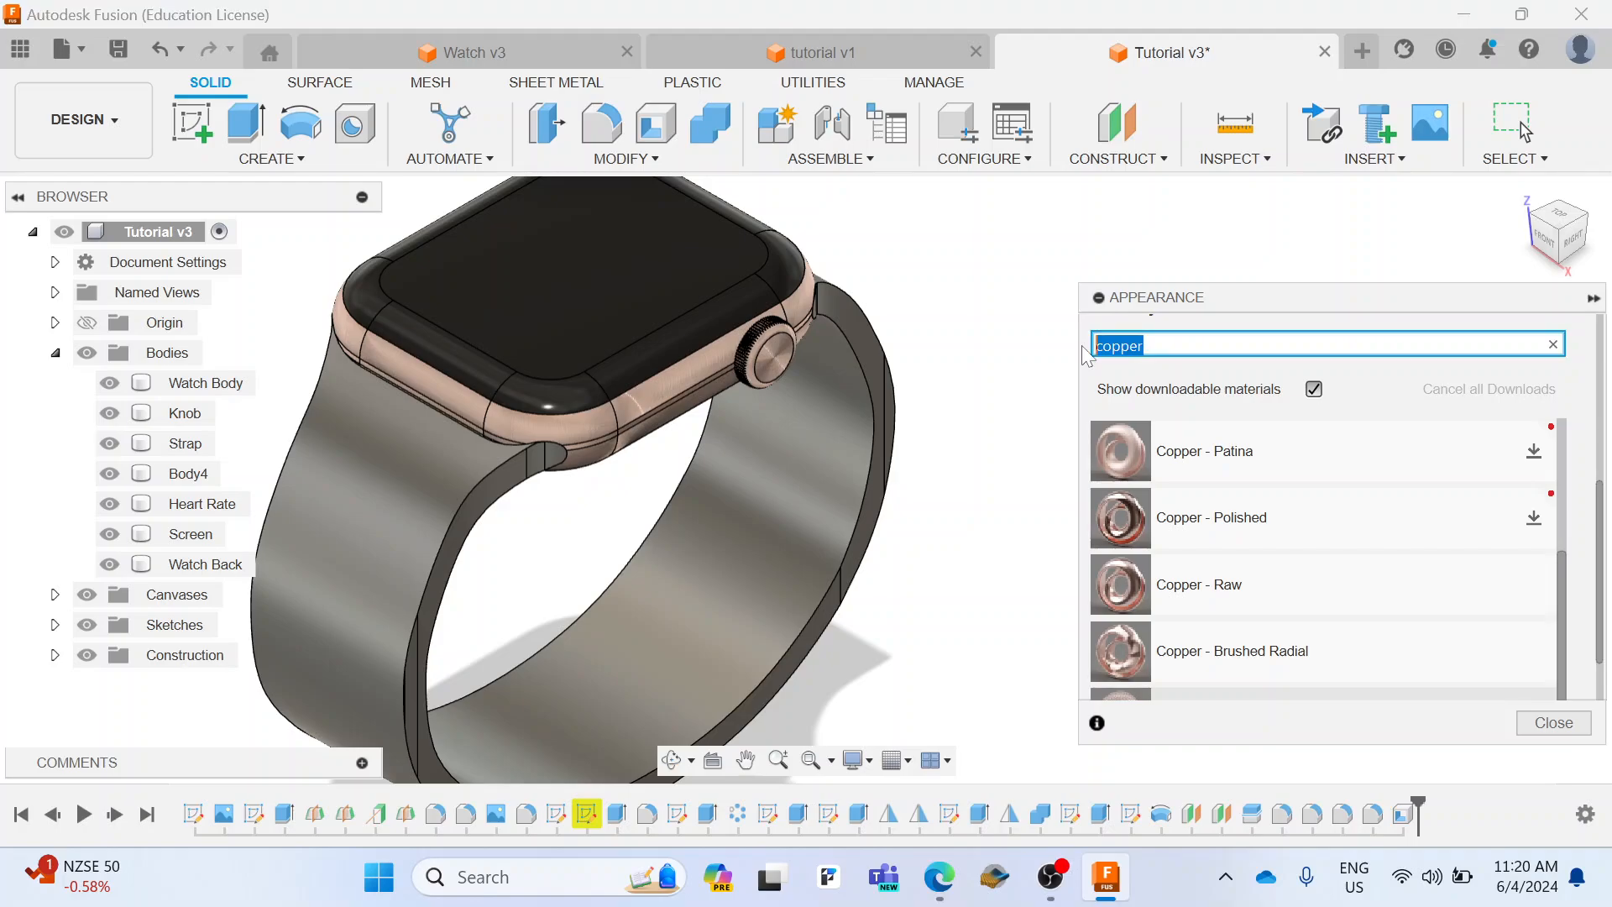
{"action": "type", "text": "rubber"}
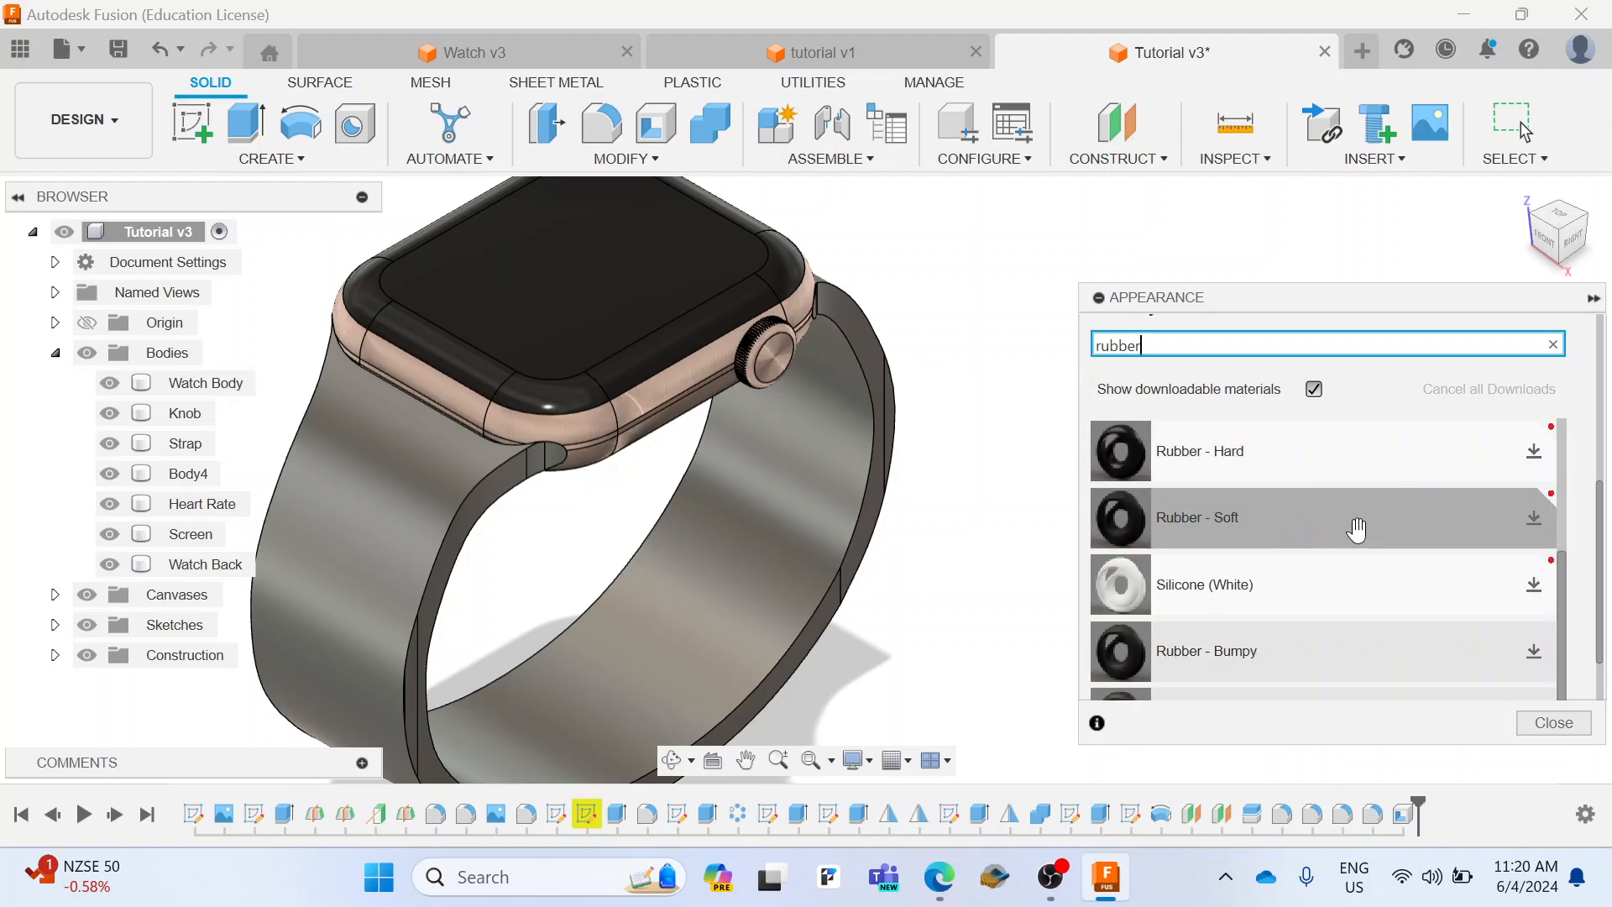
{"action": "scroll", "coordinate": [1348, 533], "scroll_direction": "down", "scroll_amount": 2}
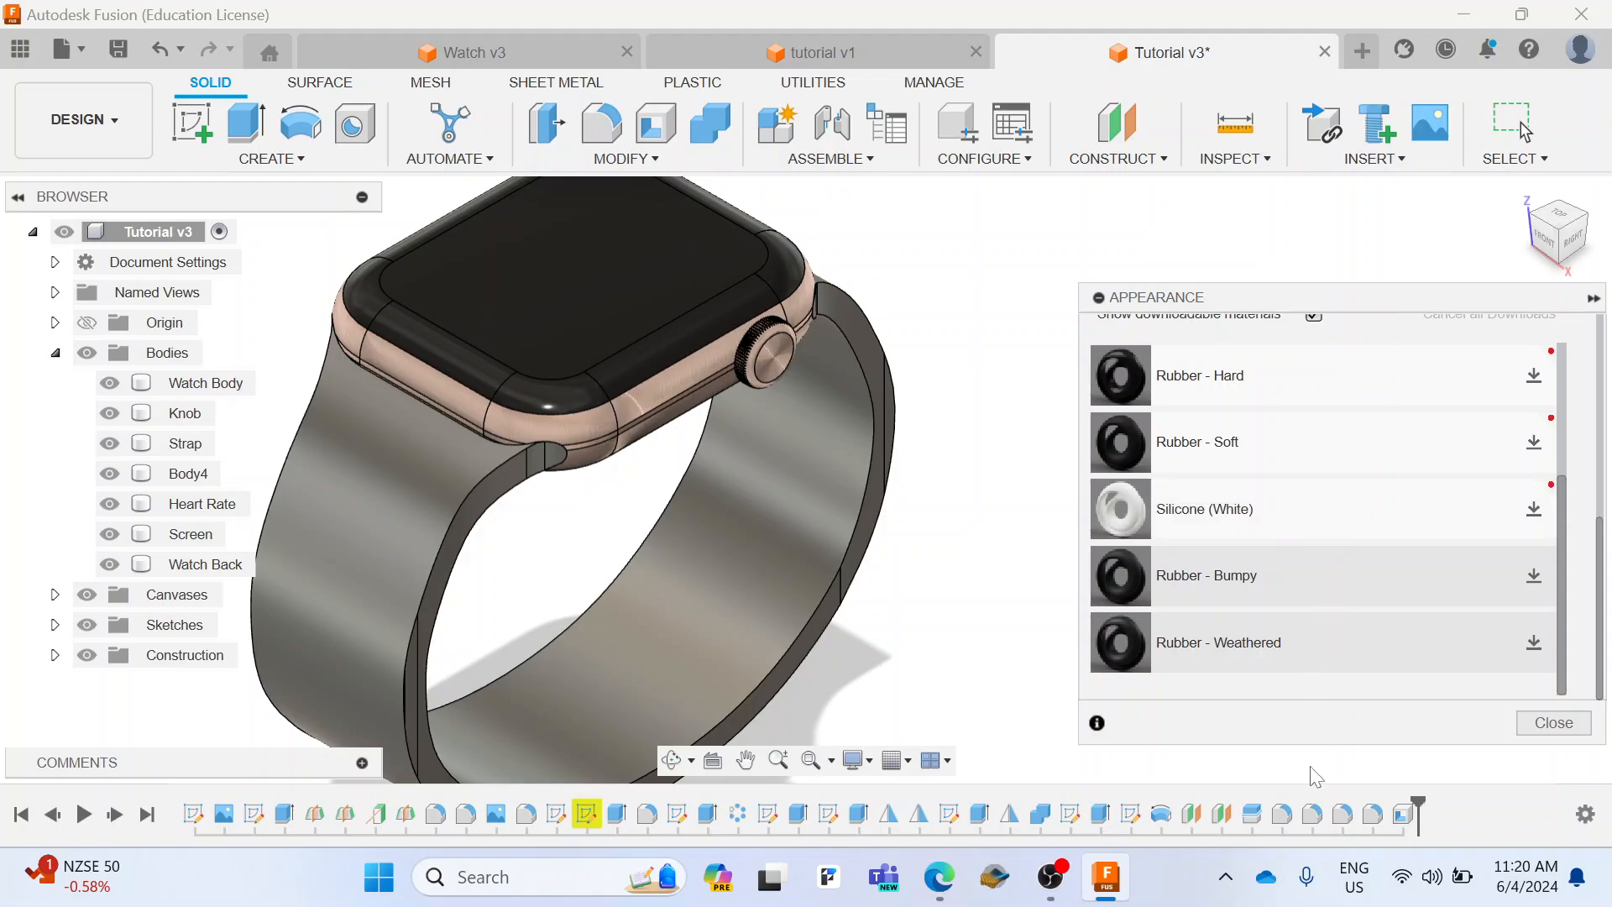
{"action": "scroll", "coordinate": [1317, 626], "scroll_direction": "up", "scroll_amount": 2}
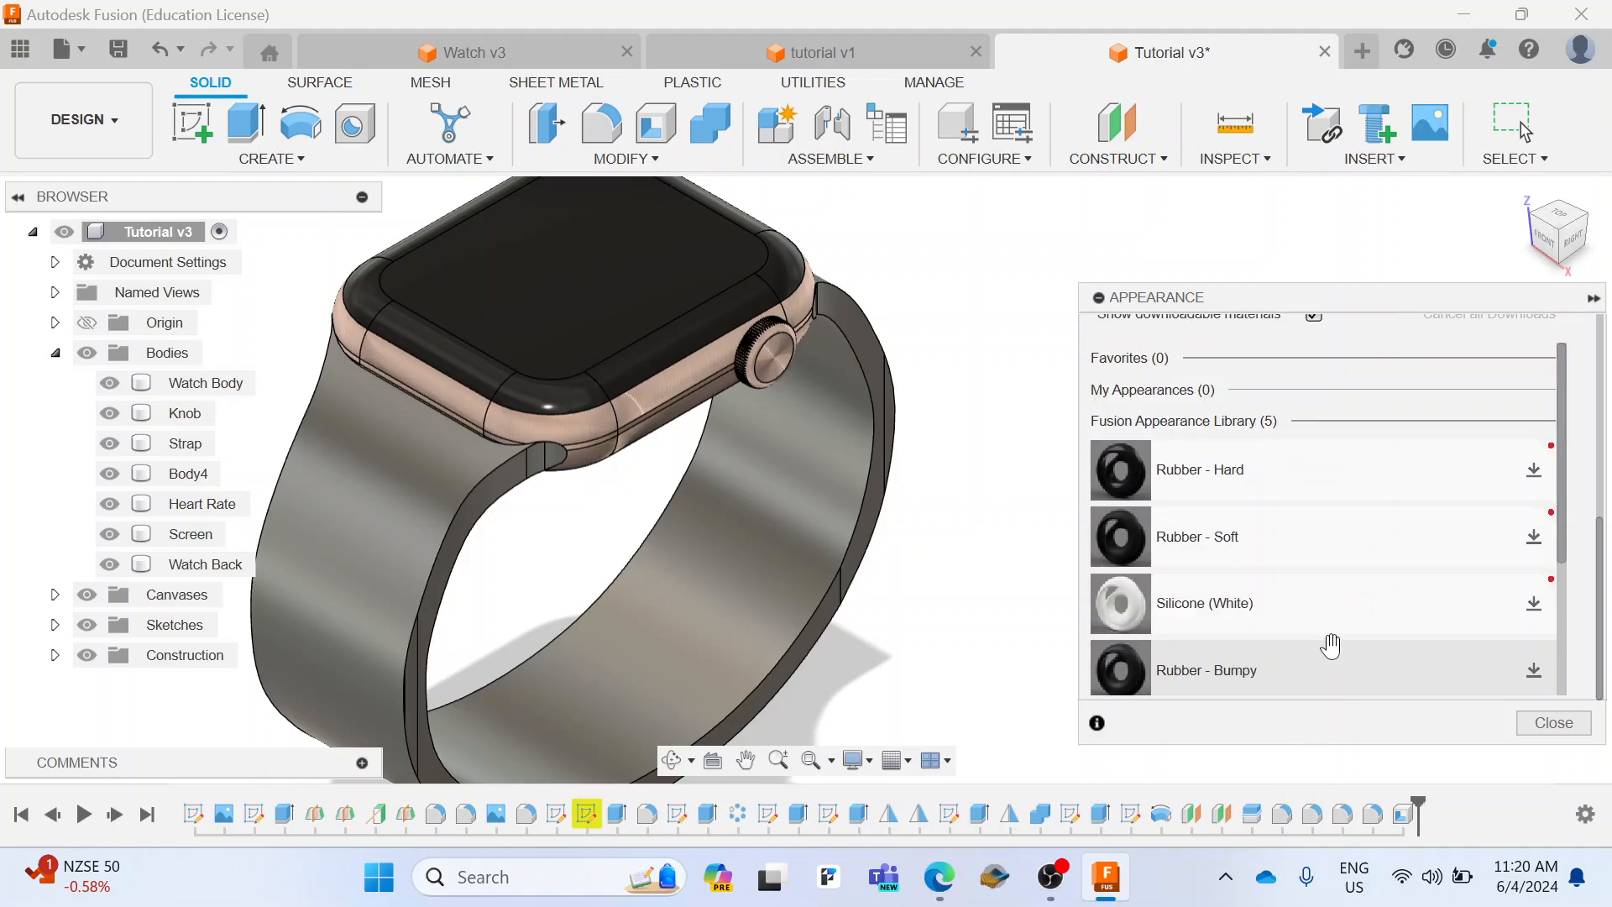
Step: Download the Rubber - Soft appearance, apply it to the Strap body and close the appearance settings
{"action": "left_click", "coordinate": [1313, 535]}
{"action": "left_click", "coordinate": [1532, 537]}
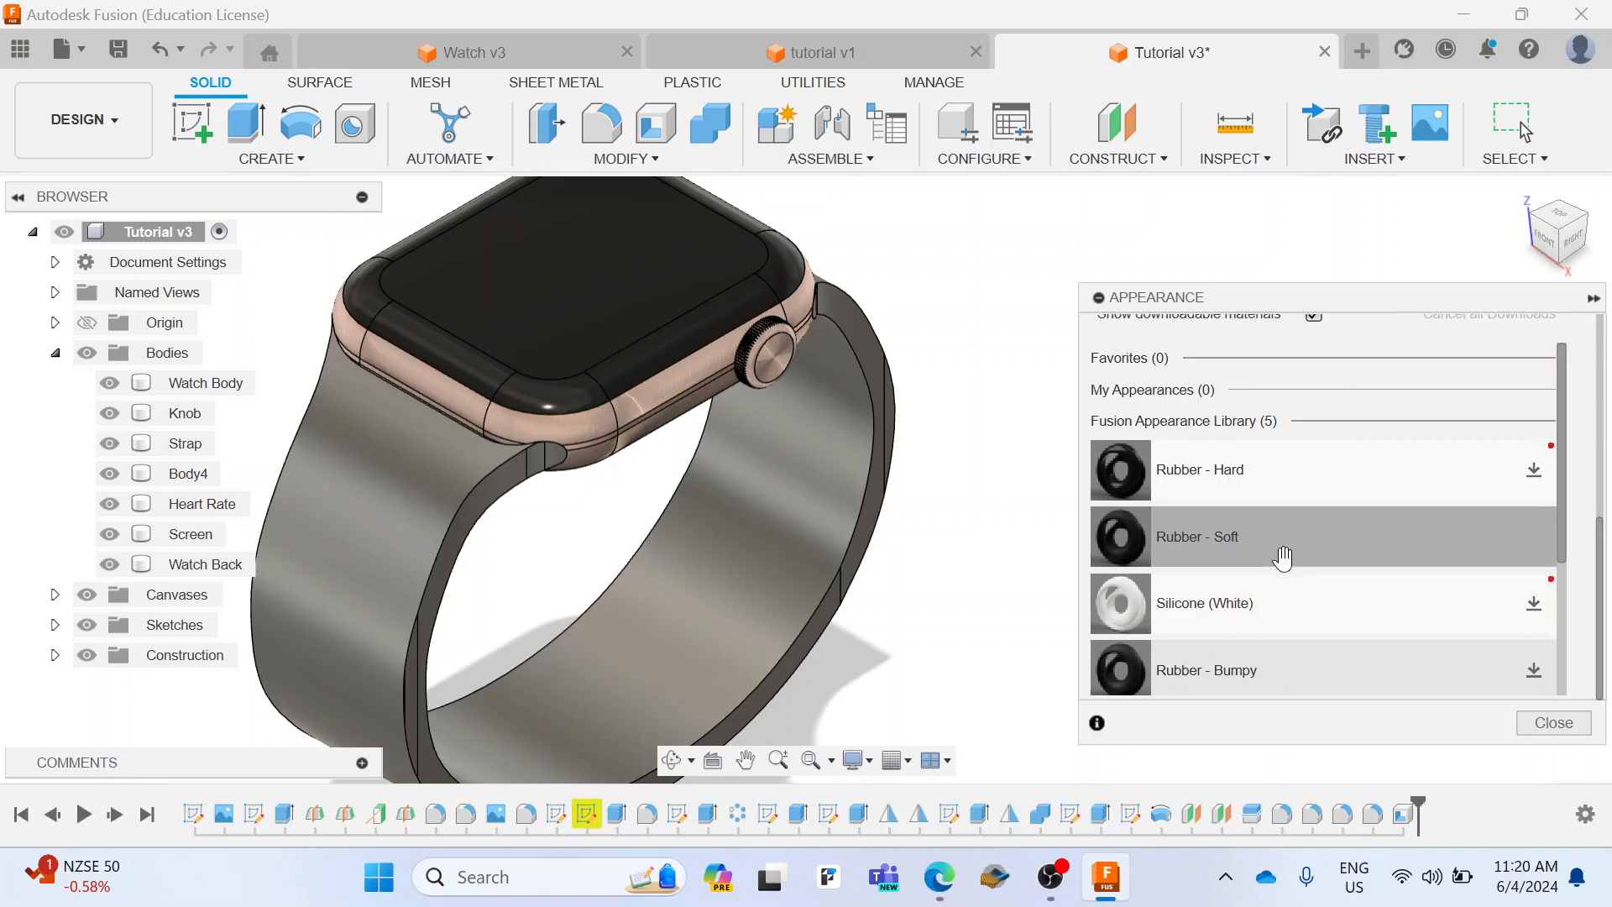
{"action": "left_click_drag", "start_coordinate": [1280, 553], "coordinate": [424, 557]}
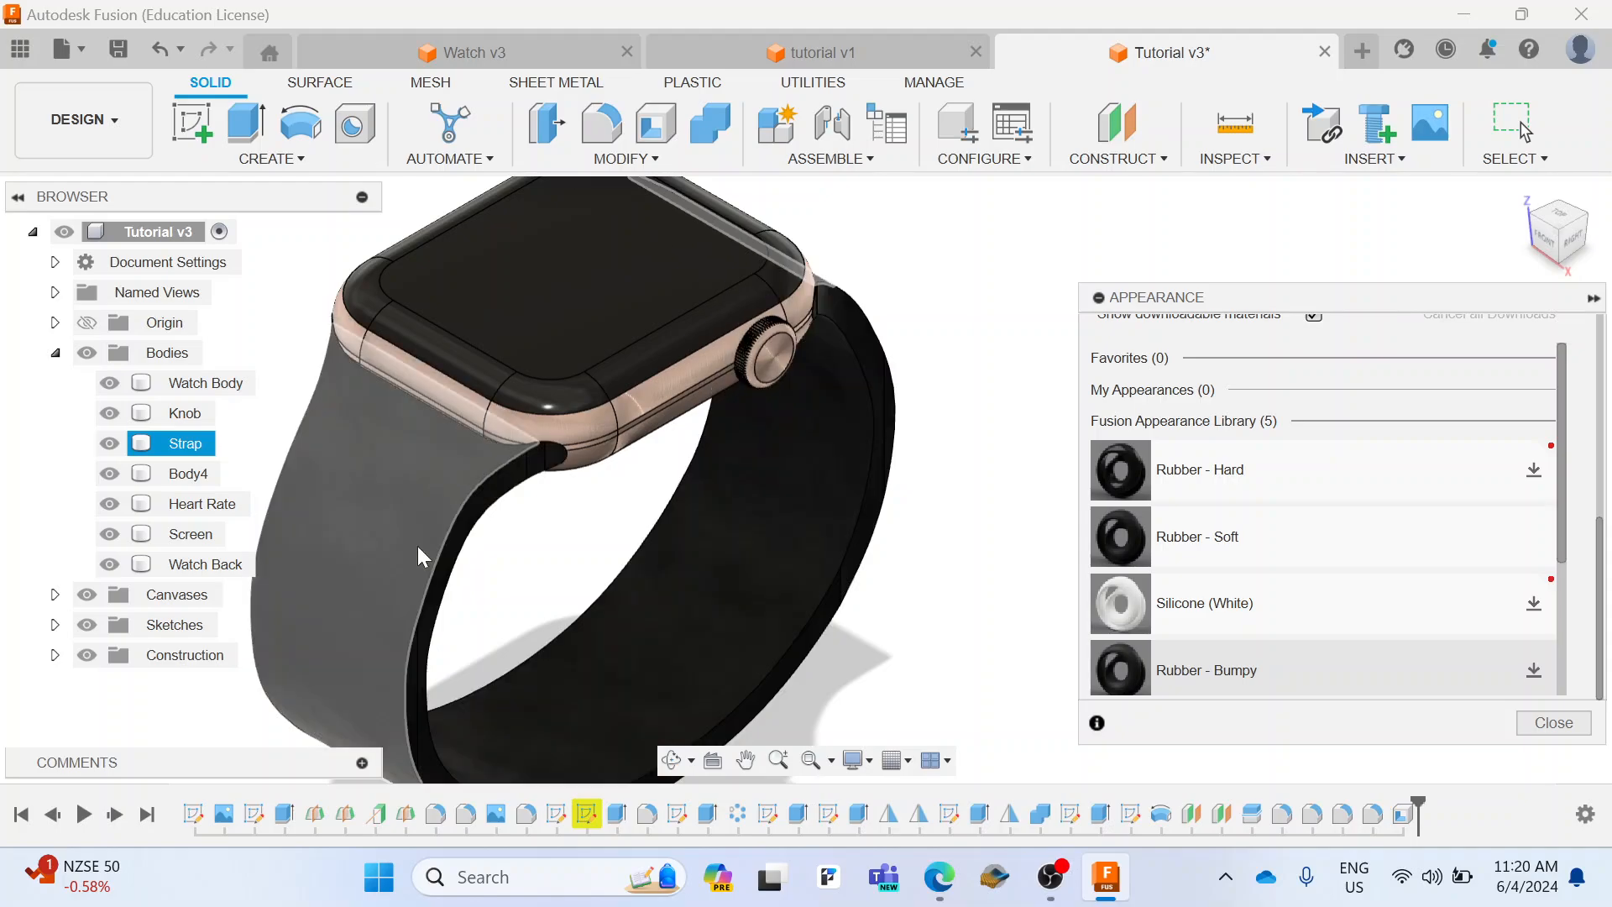
{"action": "scroll", "coordinate": [1336, 516], "scroll_direction": "down", "scroll_amount": 2}
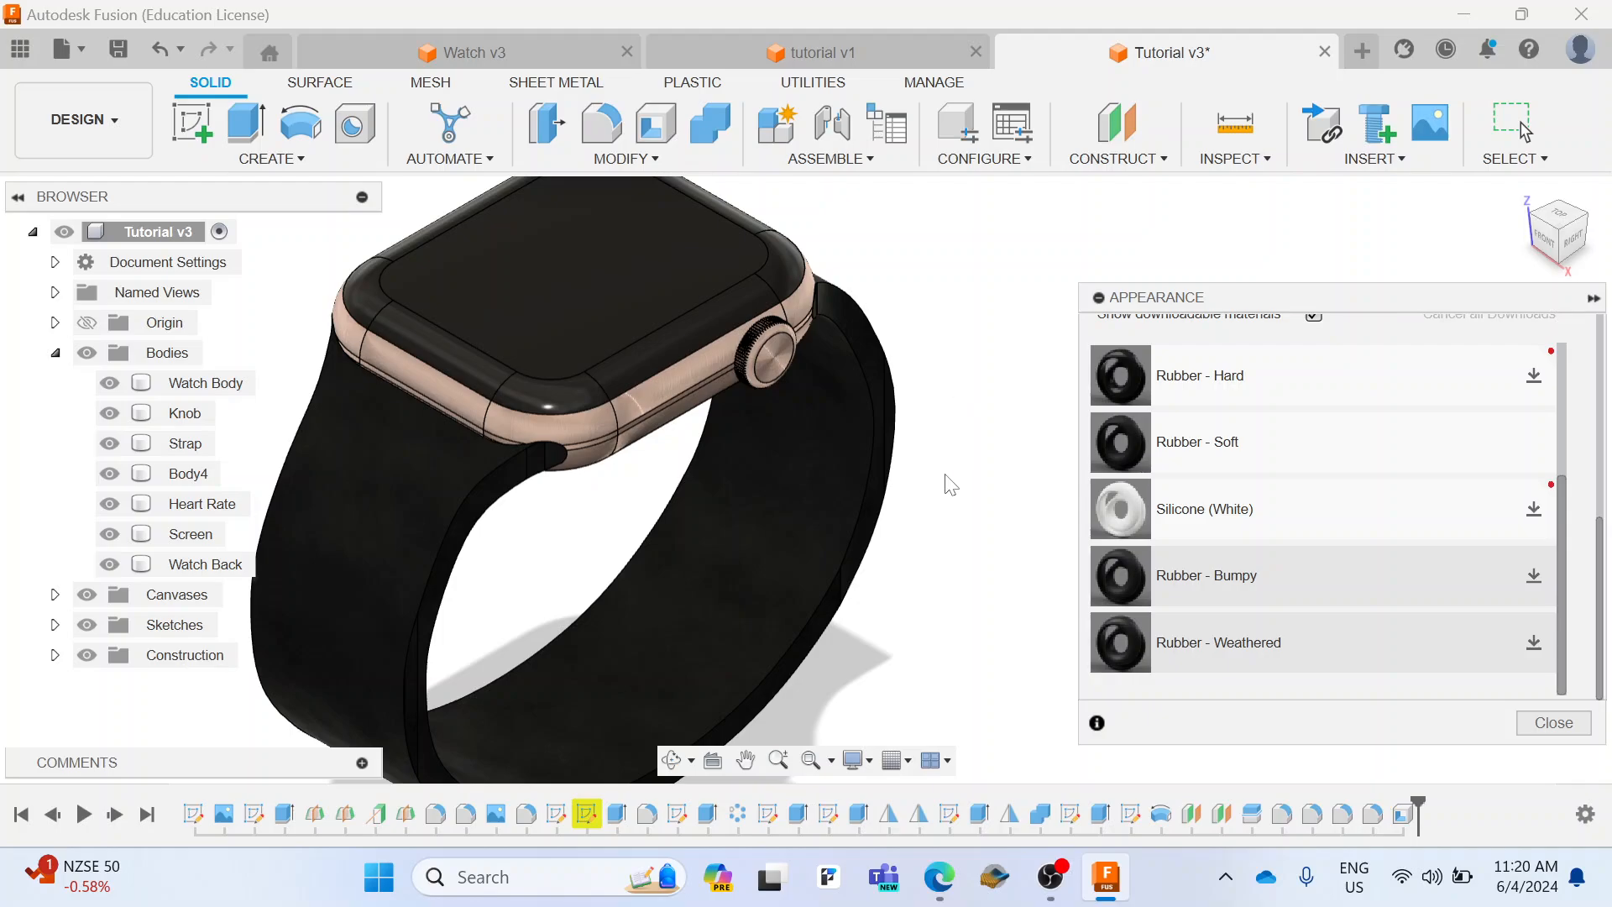
{"action": "scroll", "coordinate": [945, 487], "scroll_direction": "down", "scroll_amount": 3}
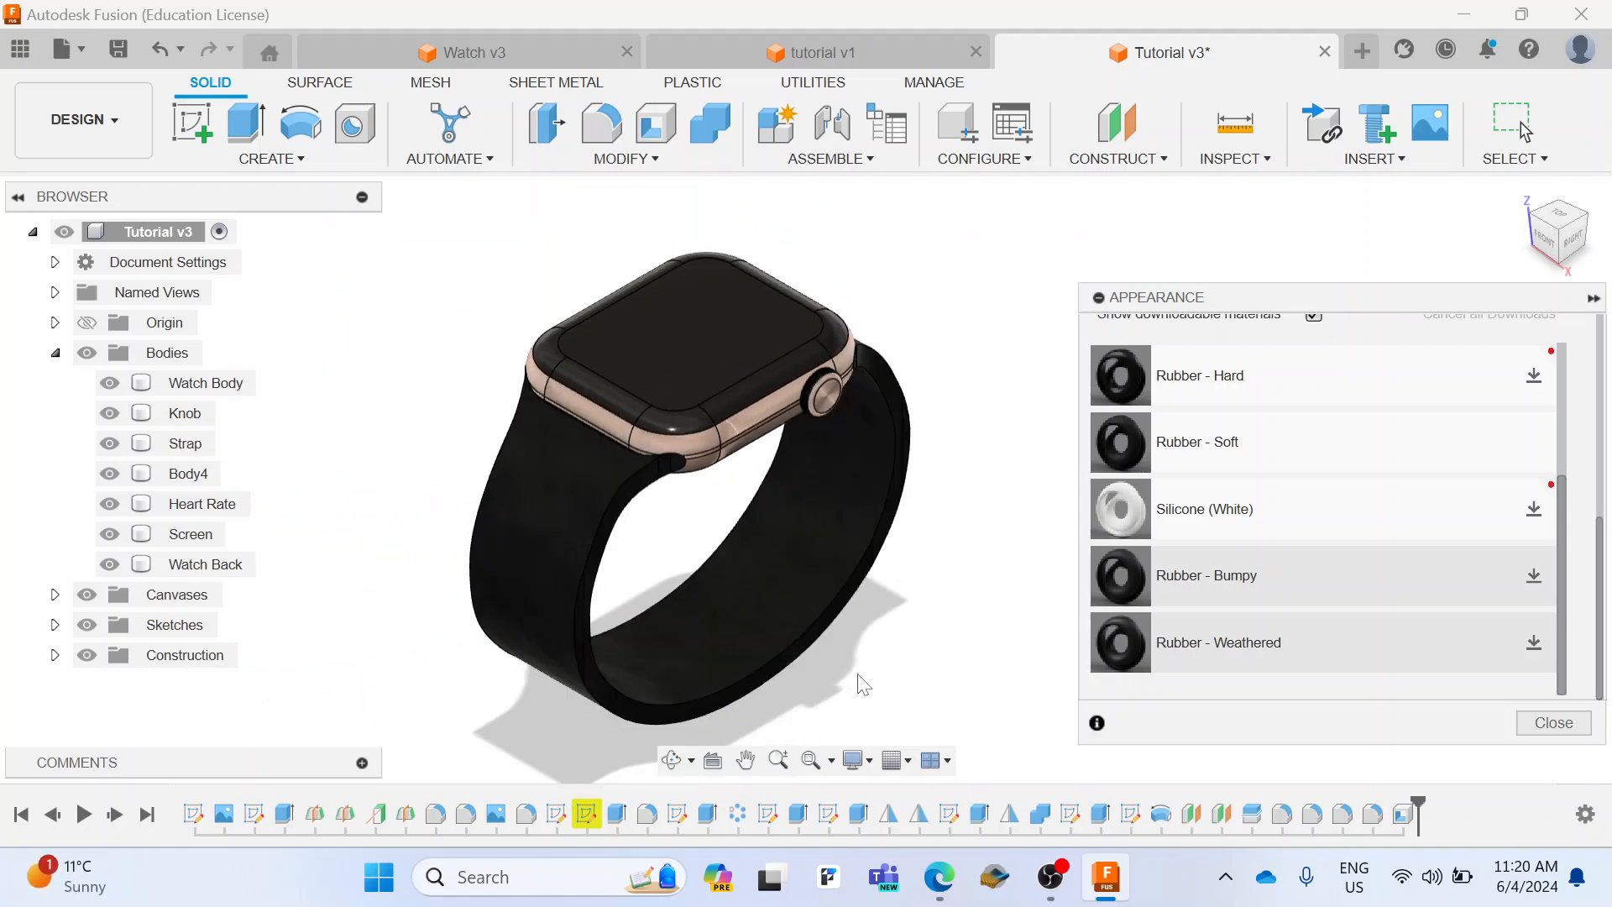
{"action": "left_click", "coordinate": [613, 546]}
{"action": "left_click", "coordinate": [899, 629]}
{"action": "left_click", "coordinate": [1534, 724]}
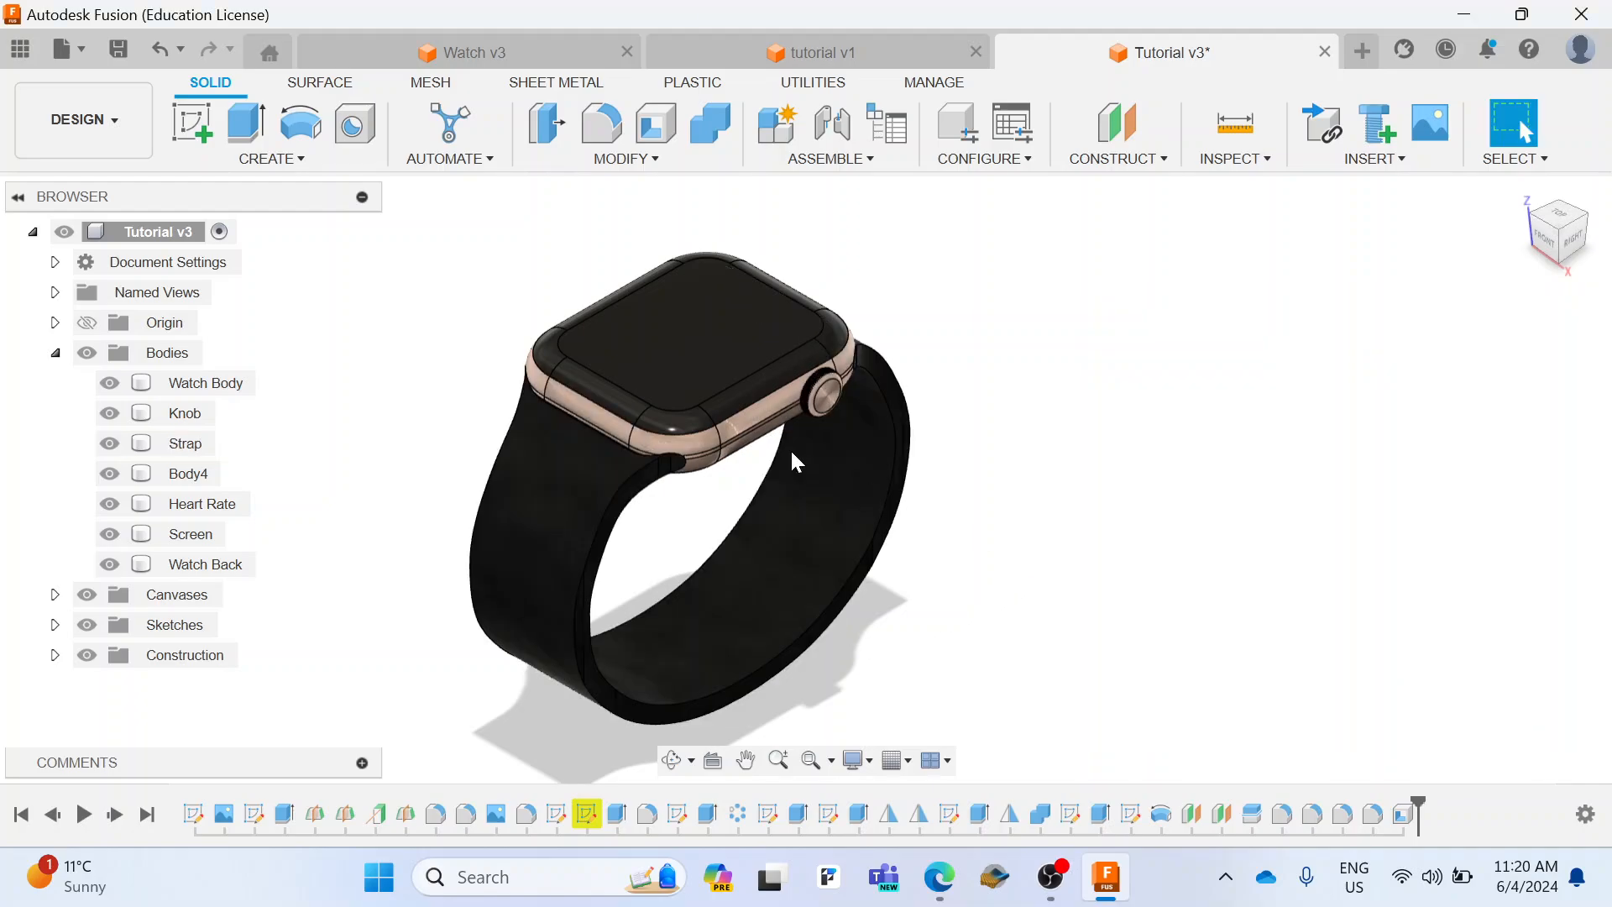
Step: Switch from the Design workspace to the Render workspace
{"action": "left_click", "coordinate": [92, 124]}
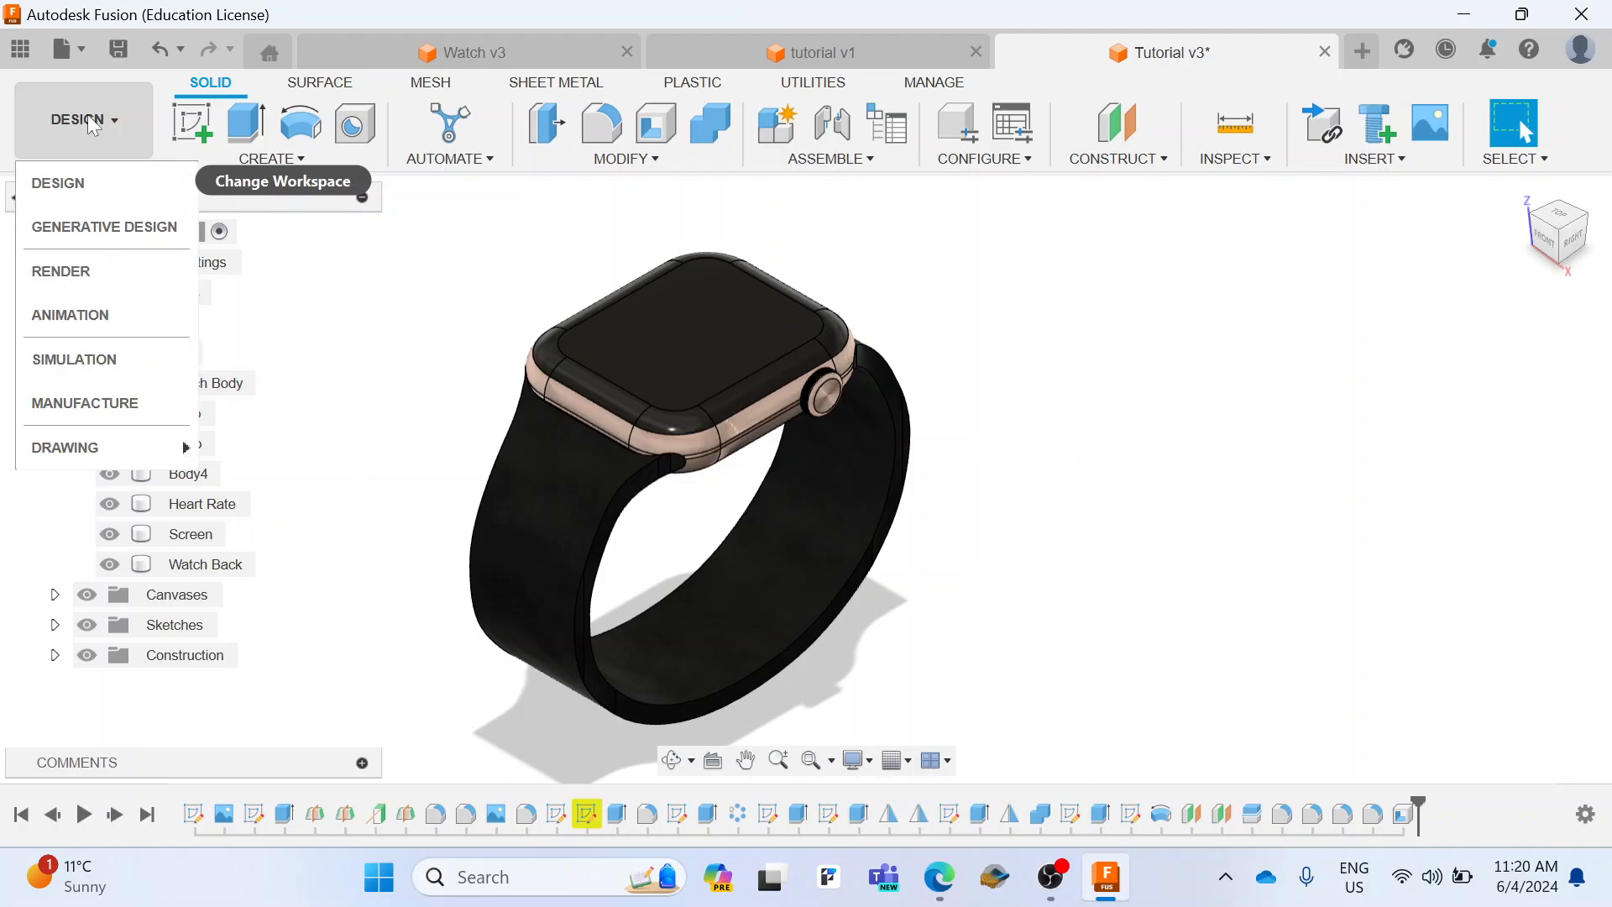
{"action": "left_click", "coordinate": [99, 284]}
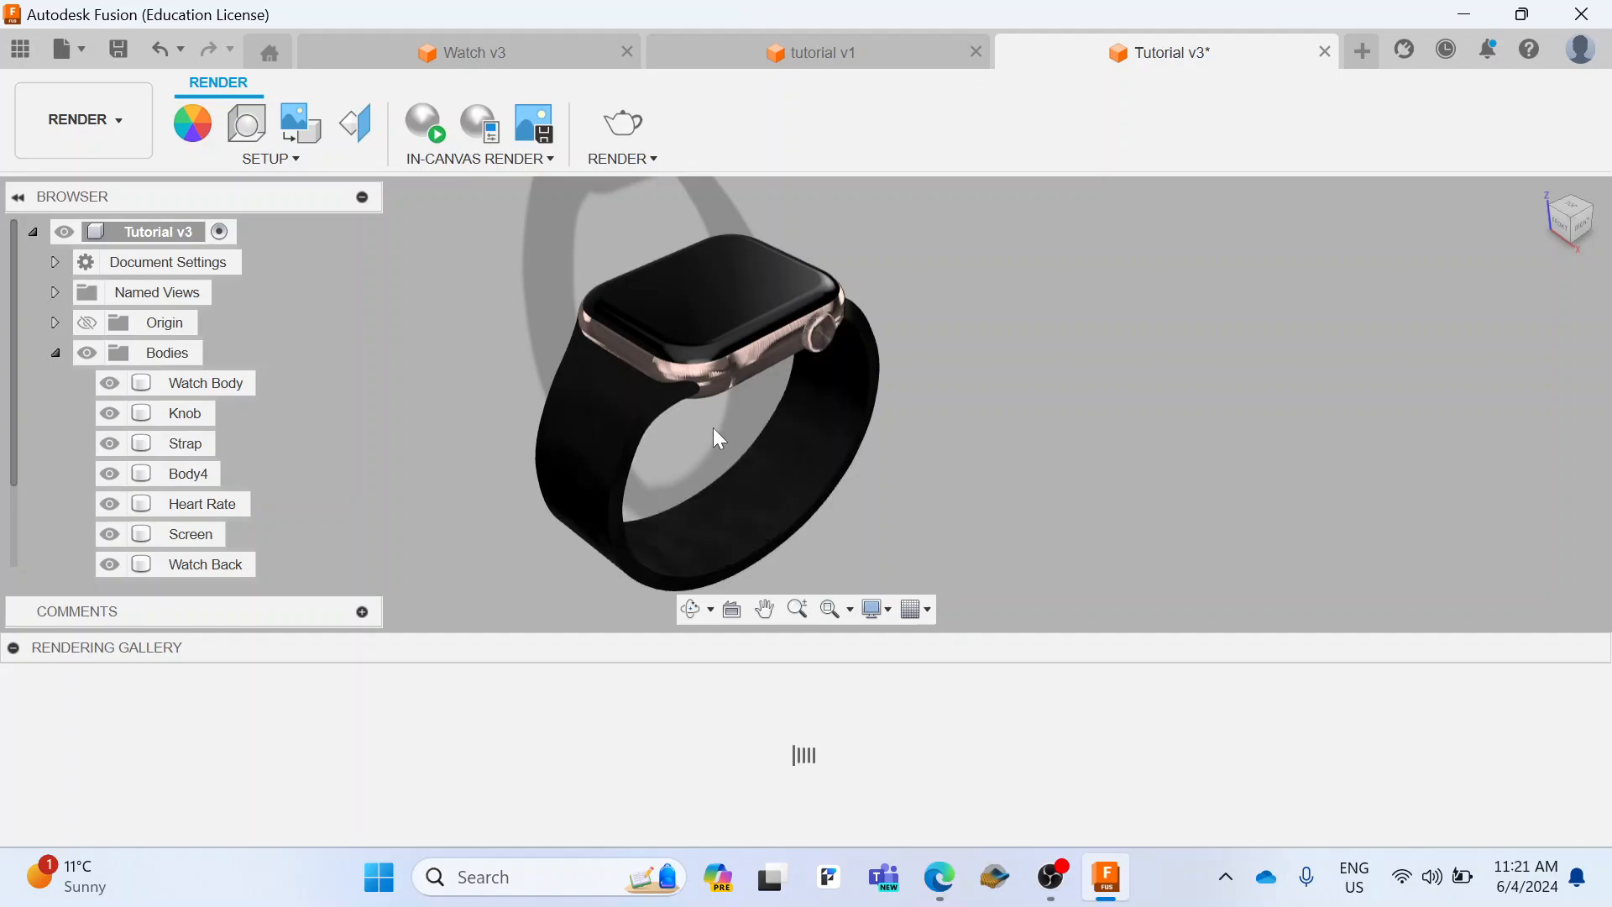
{"action": "left_click", "coordinate": [642, 433]}
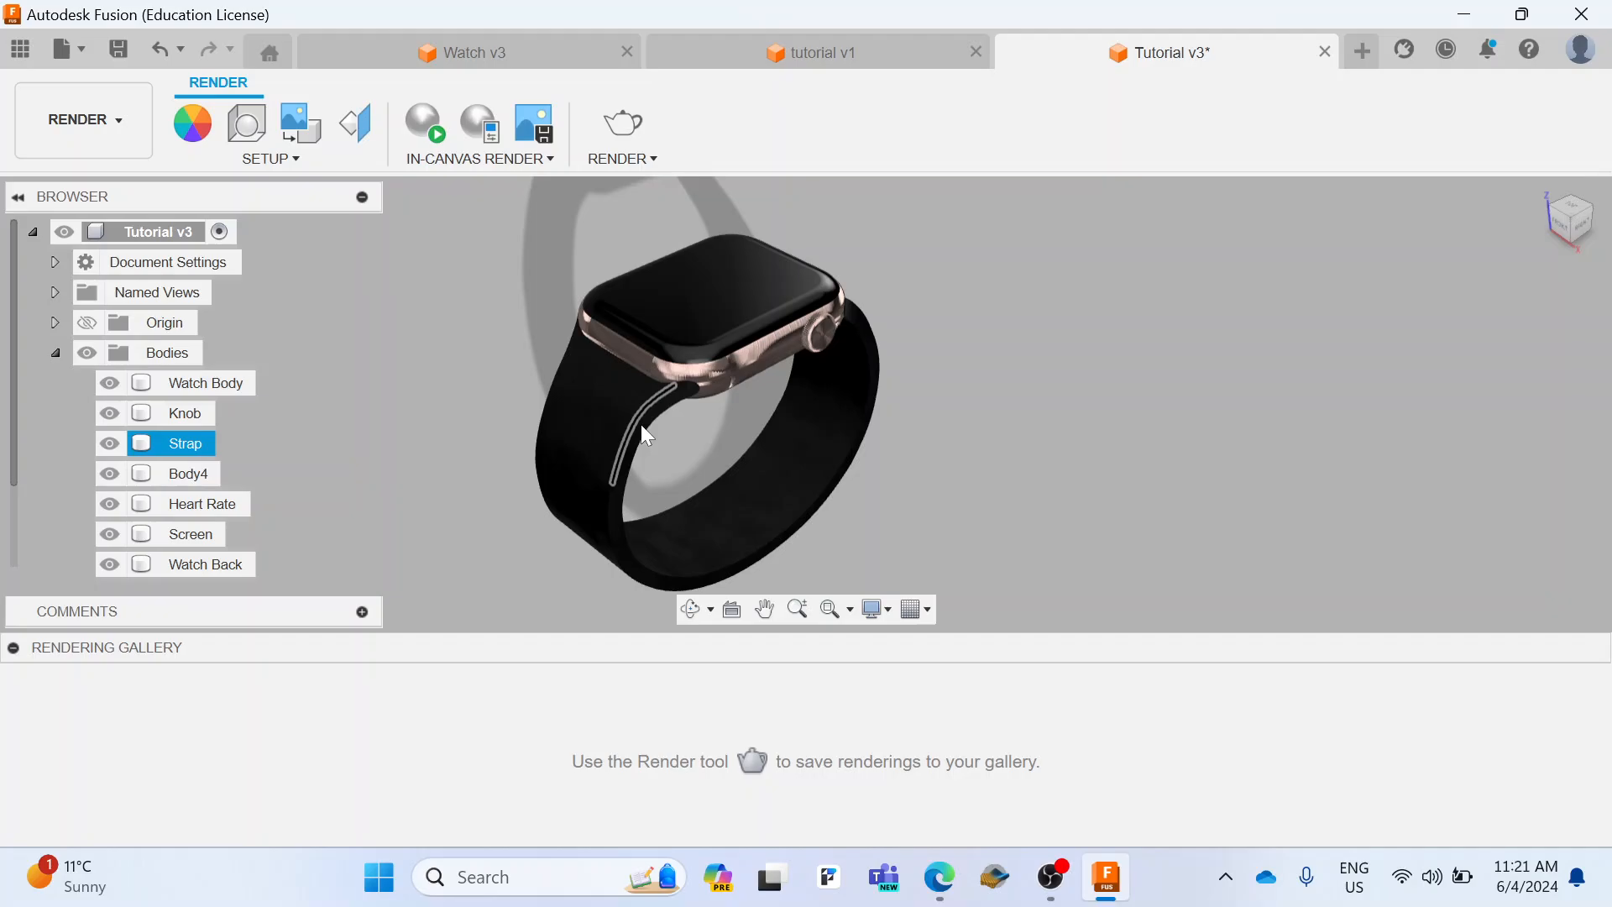
{"action": "left_click", "coordinate": [511, 447]}
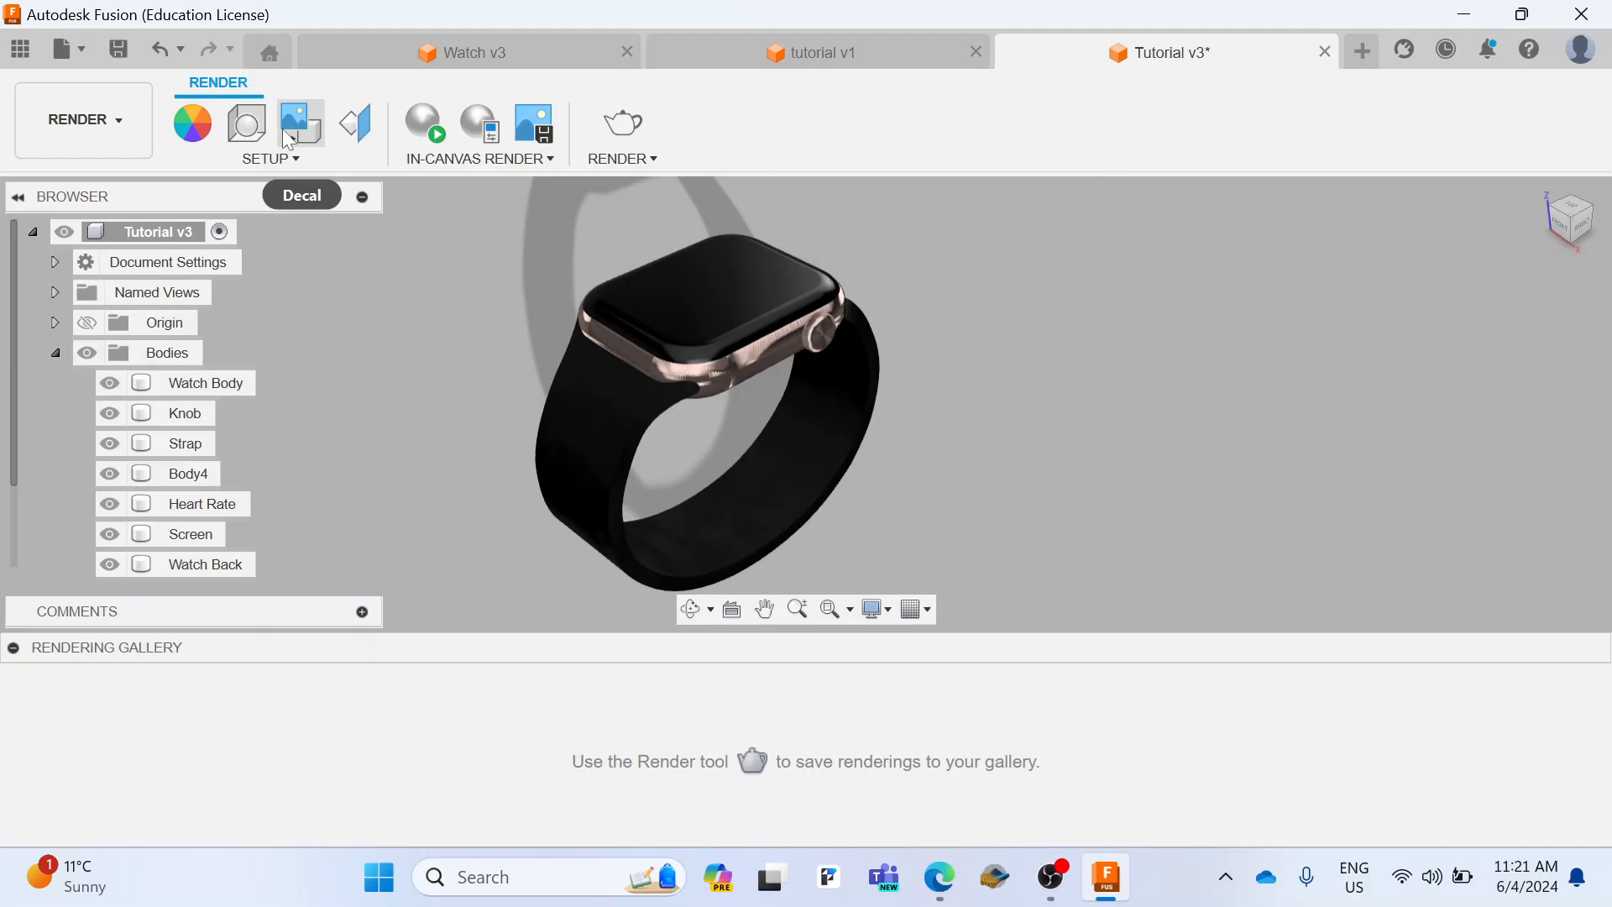
Step: Download the Snow Field environment from the Fusion Library and apply it to the render scene
{"action": "left_click", "coordinate": [246, 123]}
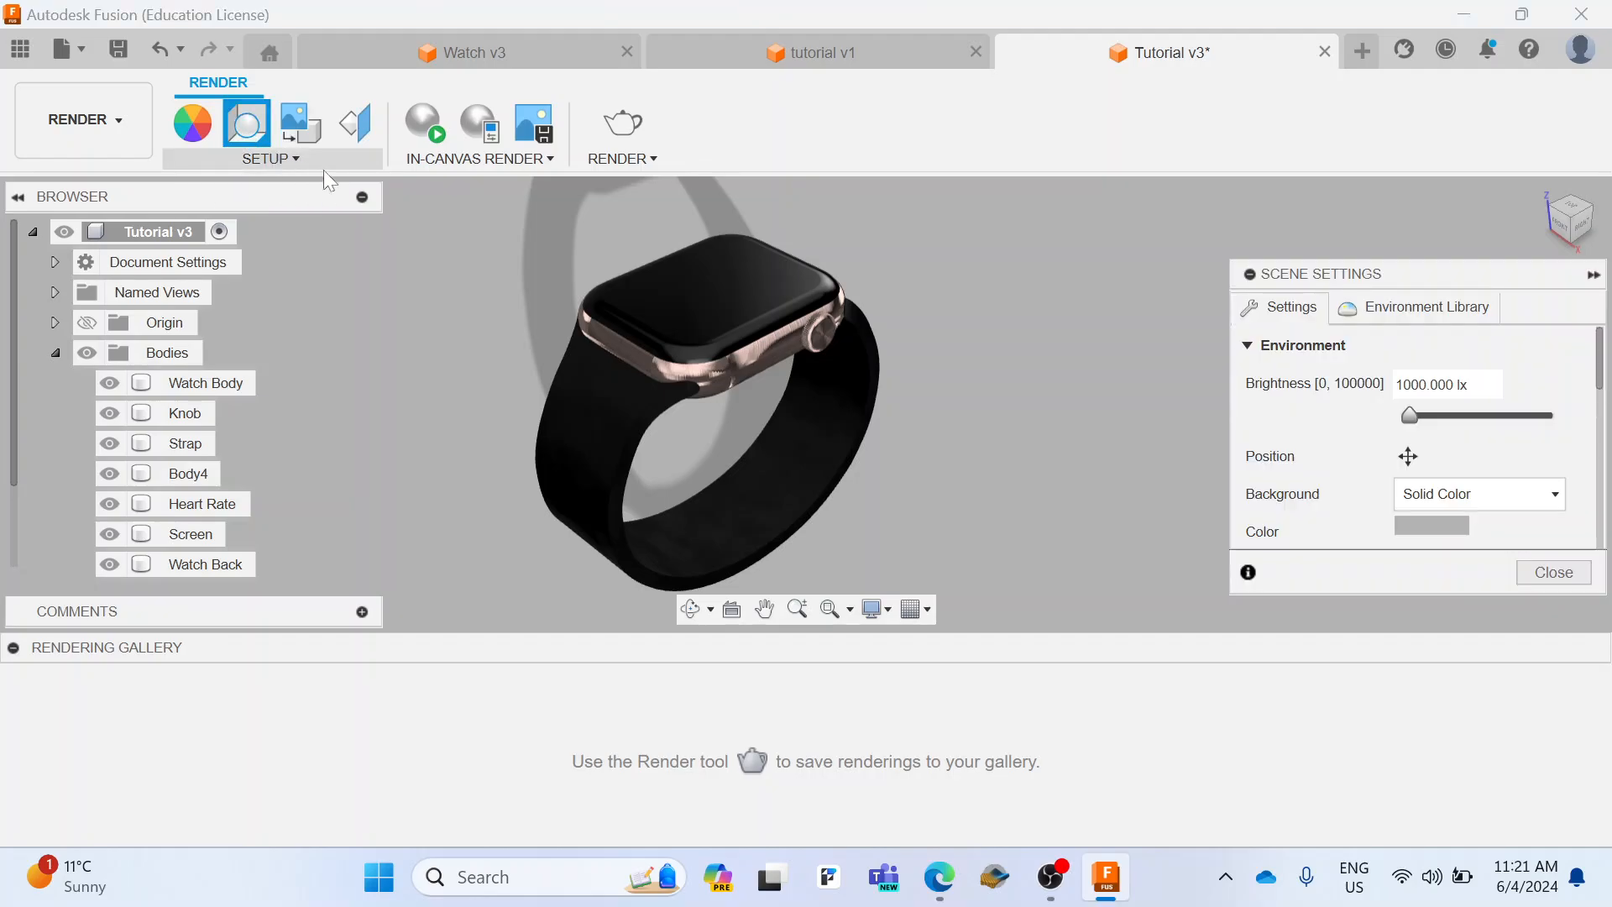
{"action": "left_click", "coordinate": [1389, 310]}
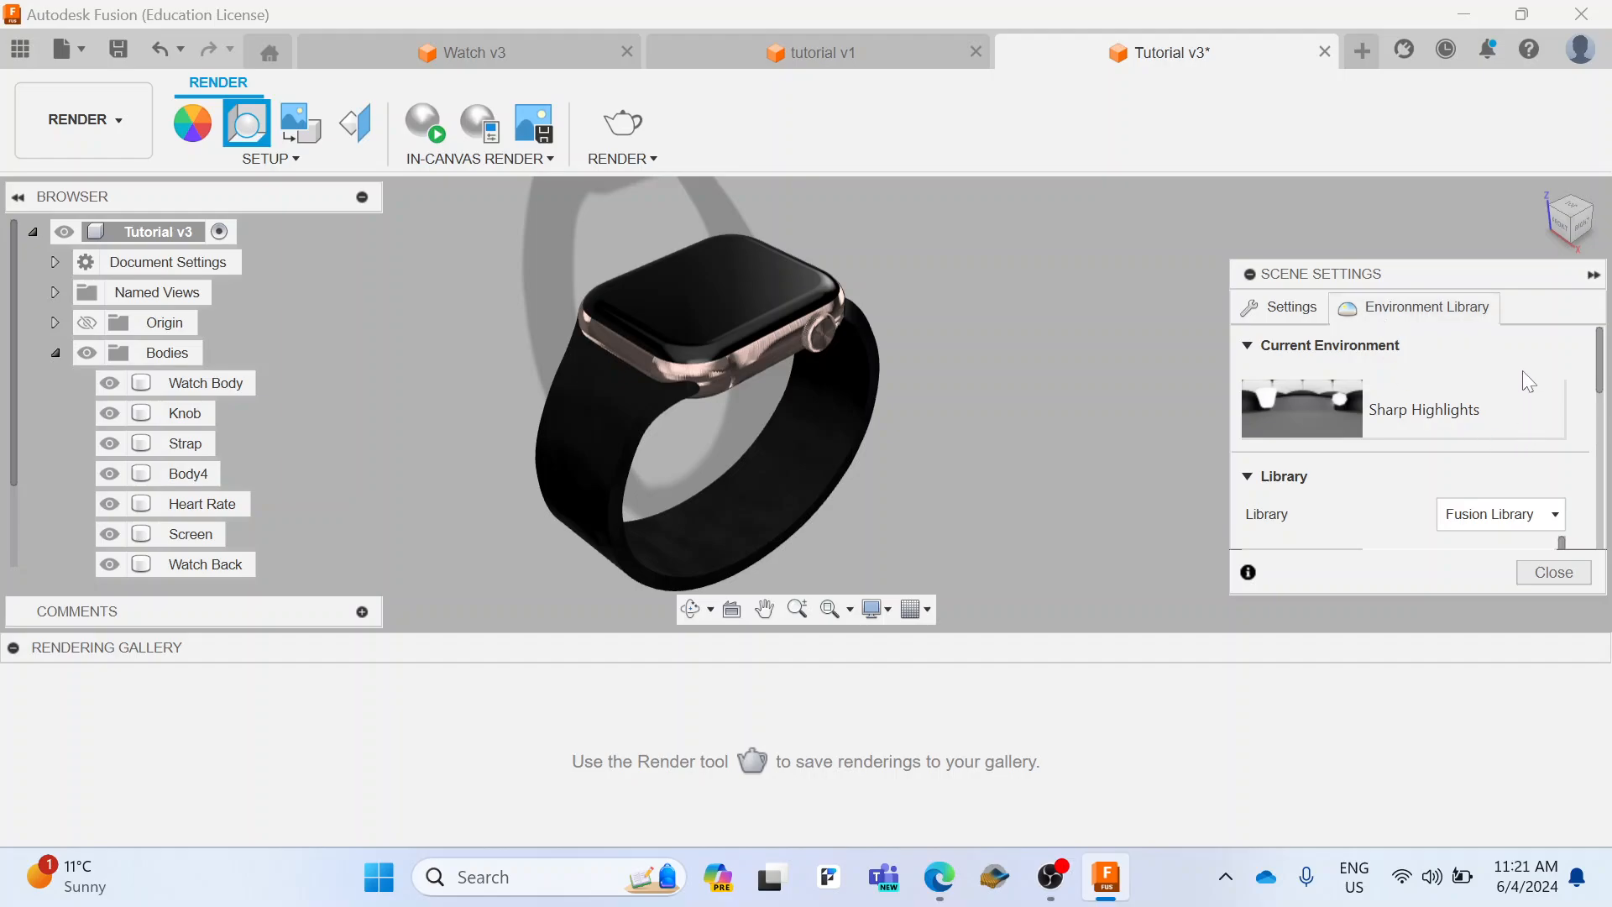
{"action": "scroll", "coordinate": [1529, 382], "scroll_direction": "down", "scroll_amount": 10}
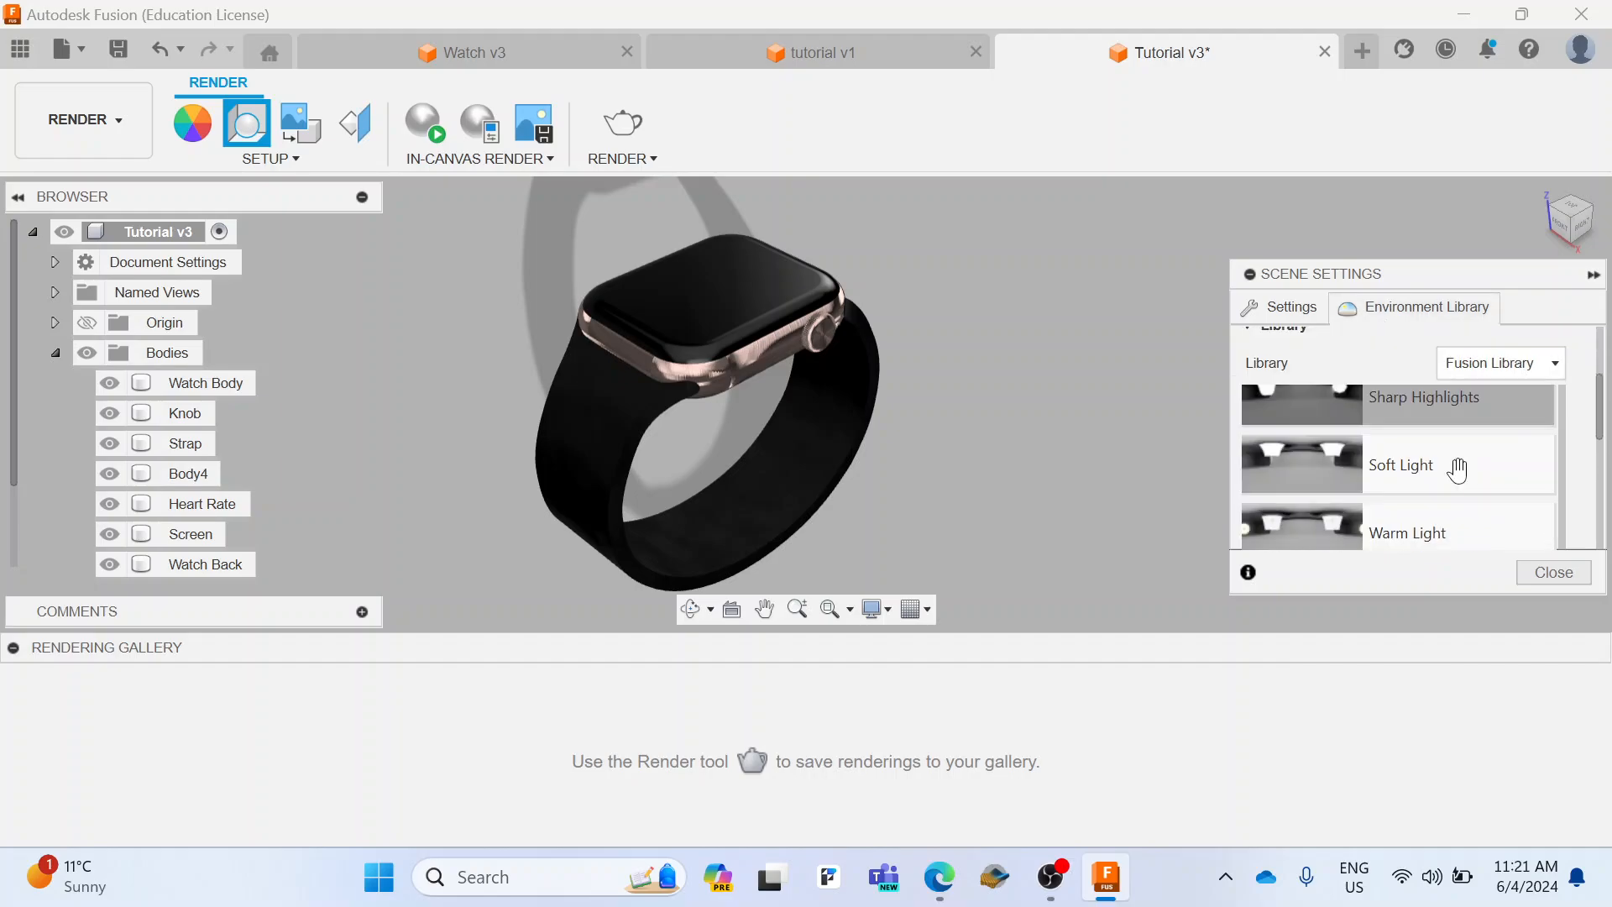
{"action": "scroll", "coordinate": [1458, 470], "scroll_direction": "down", "scroll_amount": 4}
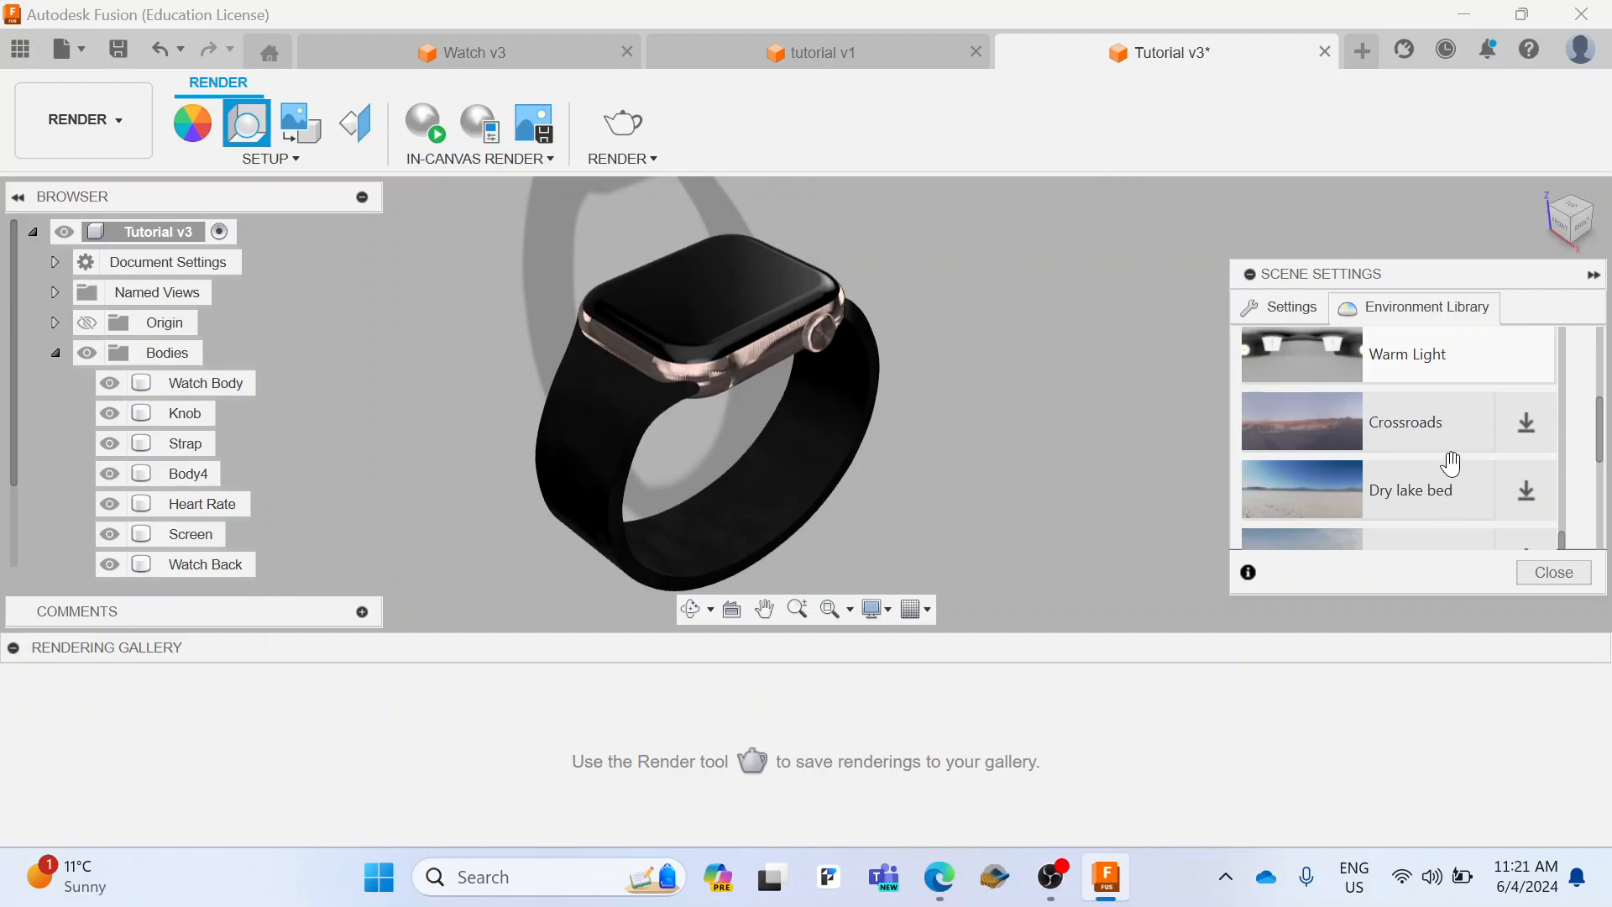
{"action": "scroll", "coordinate": [1450, 463], "scroll_direction": "down", "scroll_amount": 5}
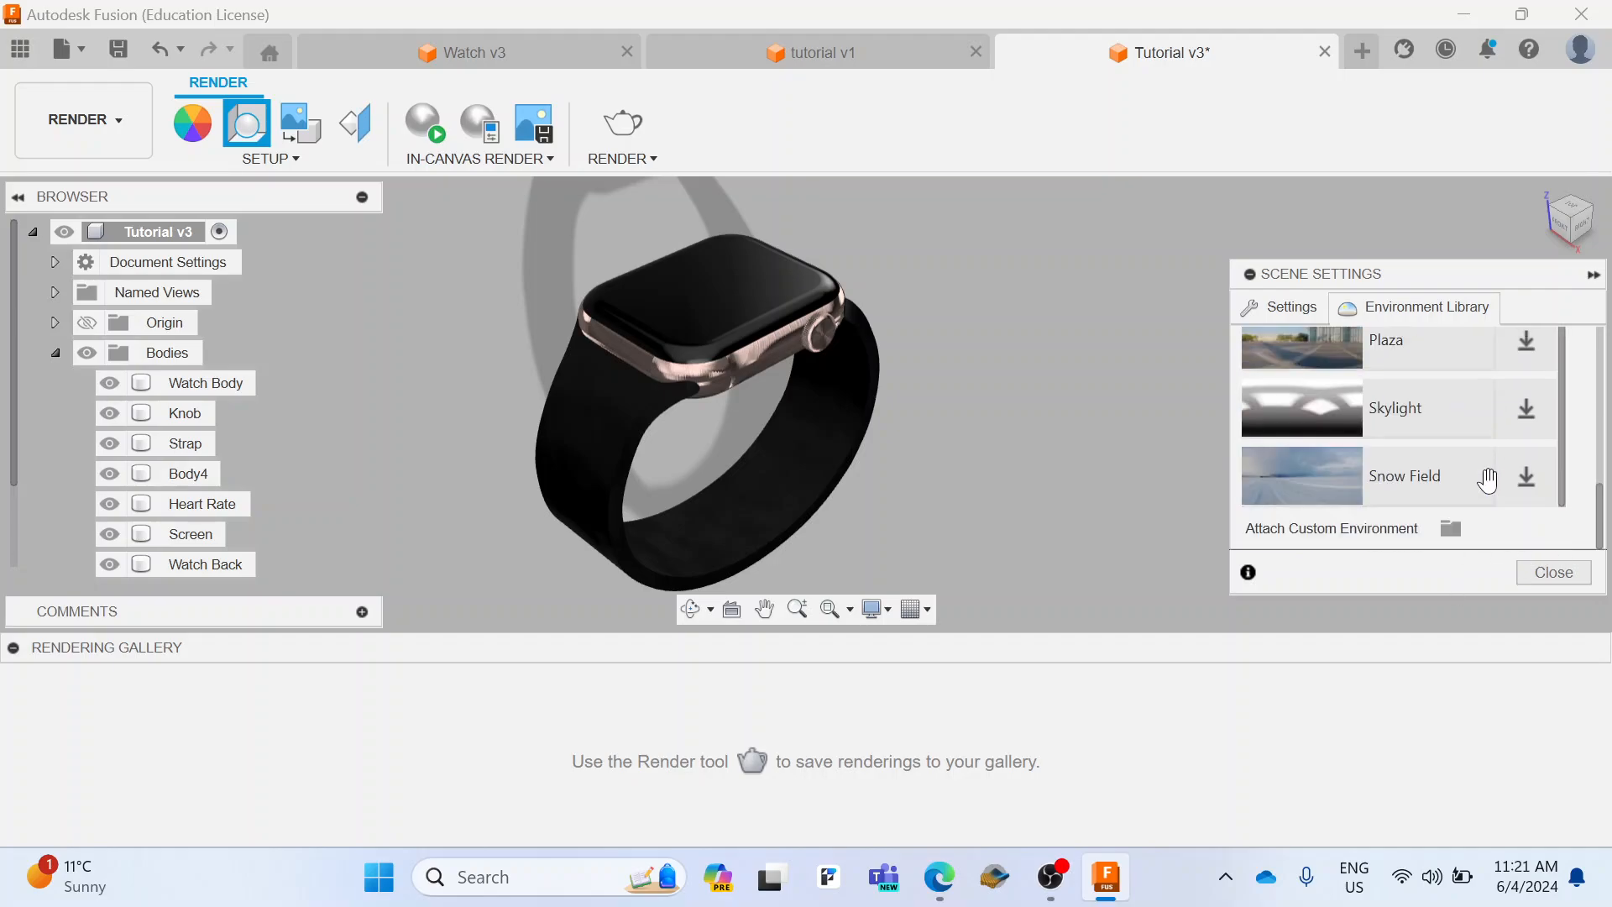
{"action": "left_click", "coordinate": [1528, 478]}
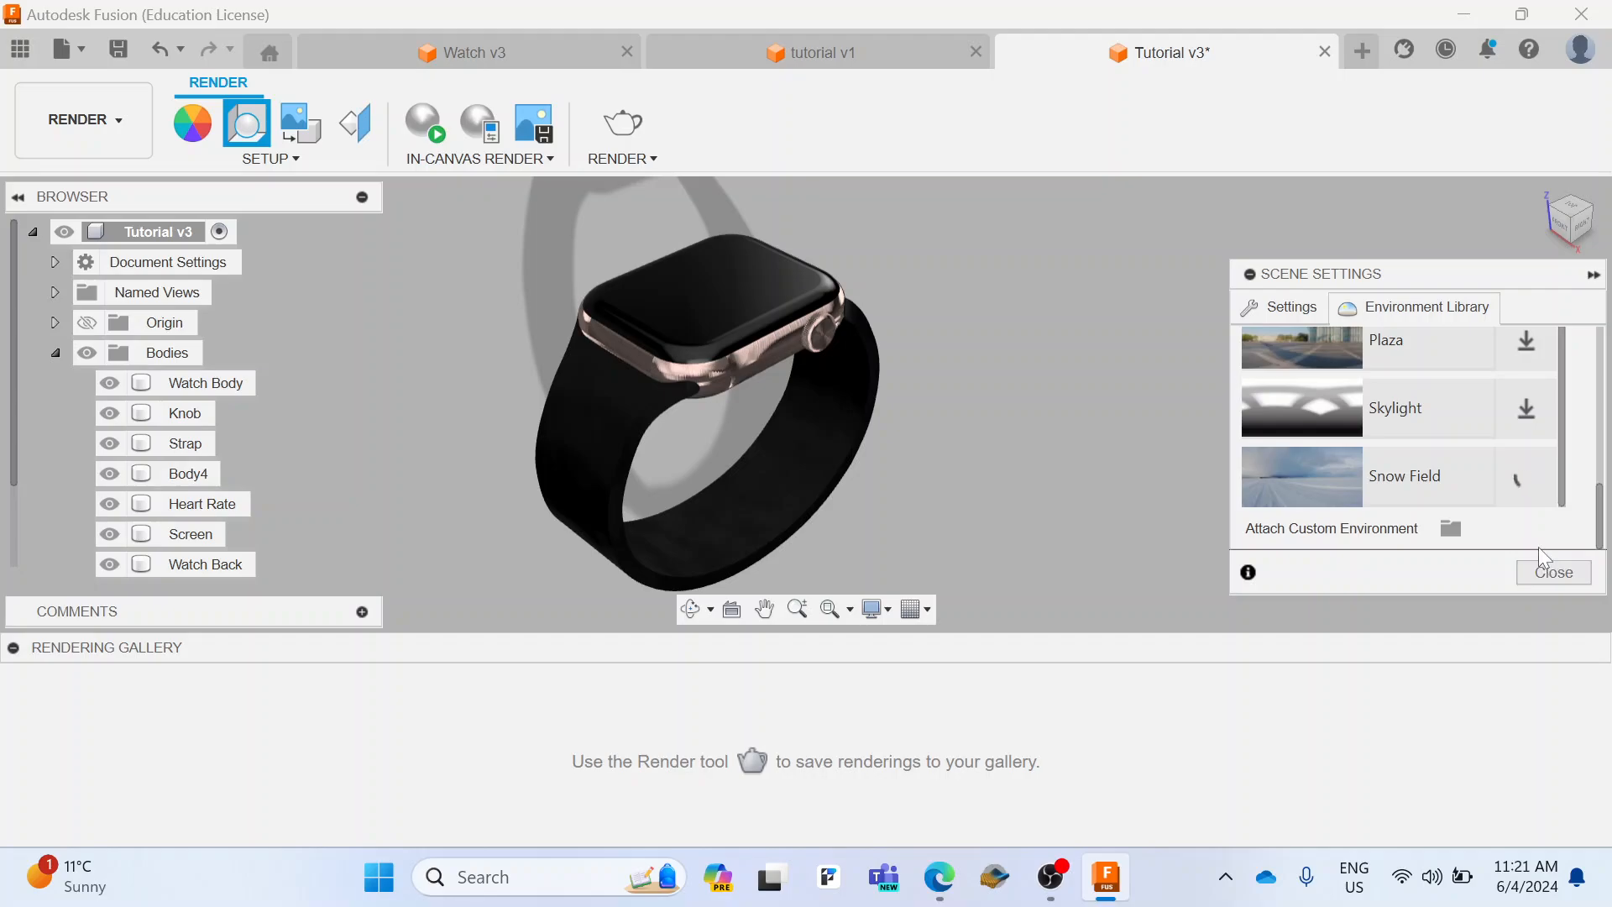
{"action": "left_click_drag", "start_coordinate": [1465, 475], "coordinate": [1602, 490]}
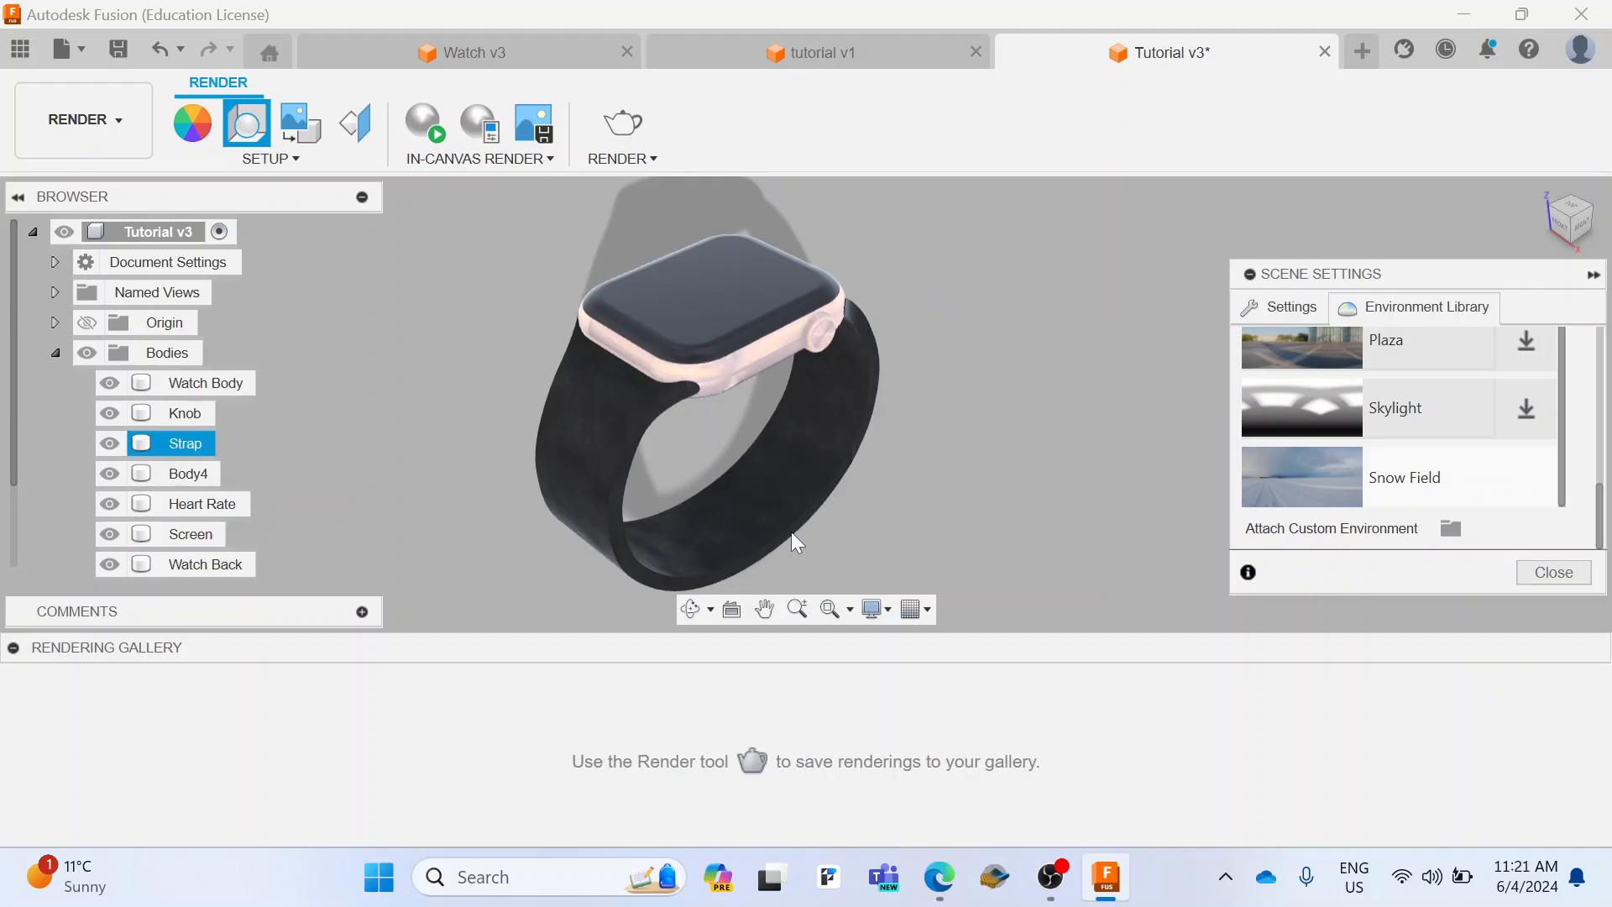
Step: Collapse the rendering gallery, leave the scene settings and start an in-canvas render of the watch
{"action": "left_click", "coordinate": [13, 648]}
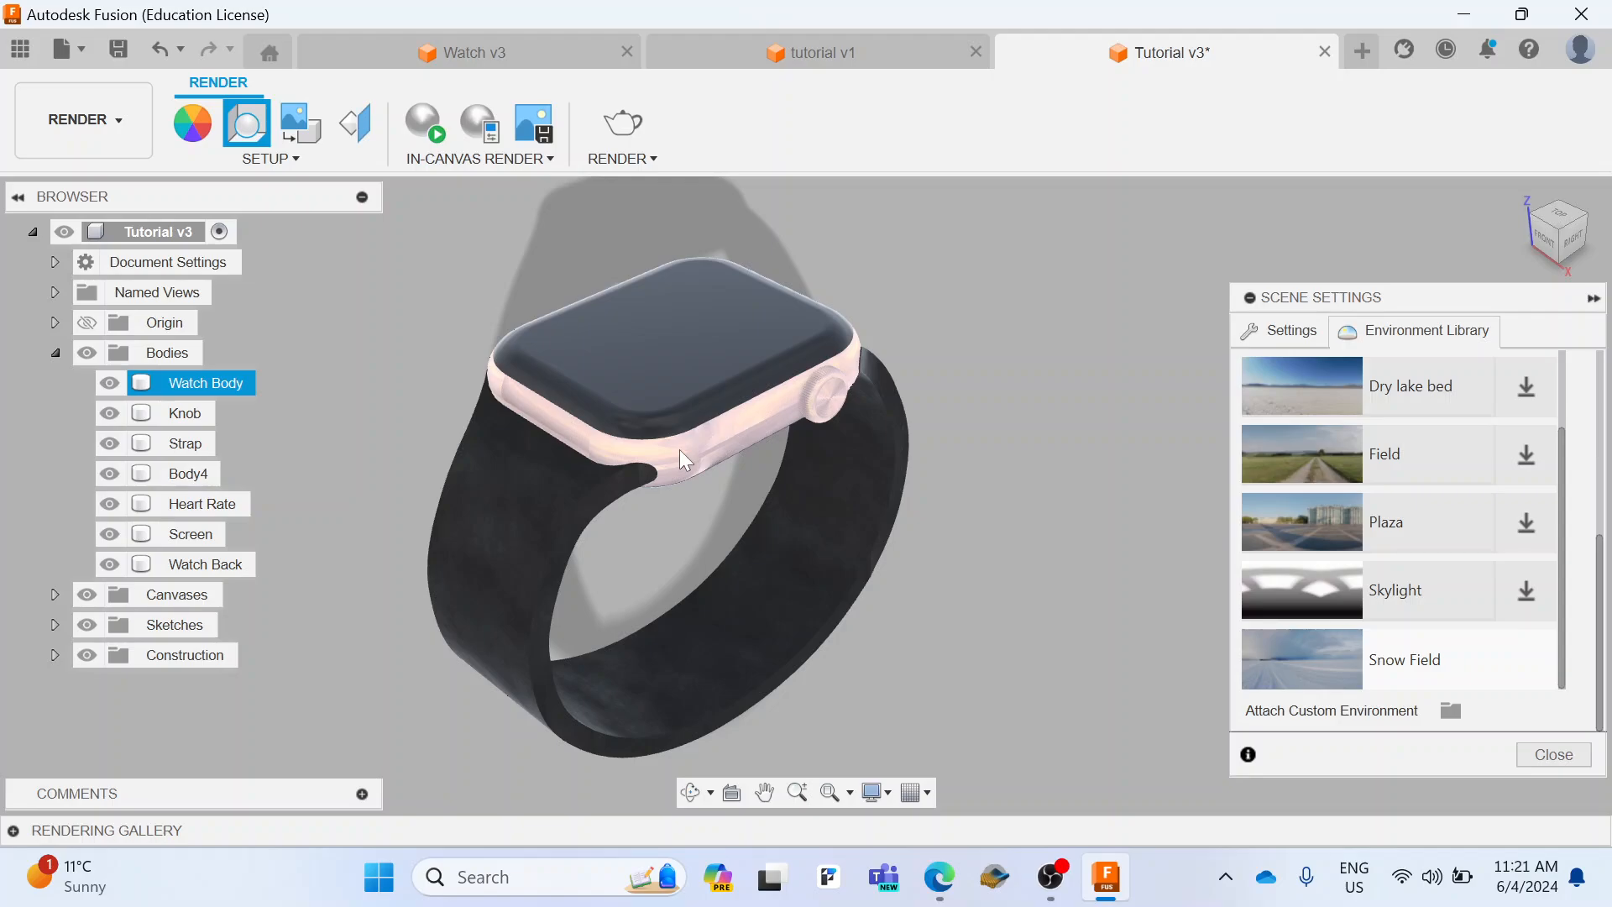
{"action": "left_click", "coordinate": [1553, 754]}
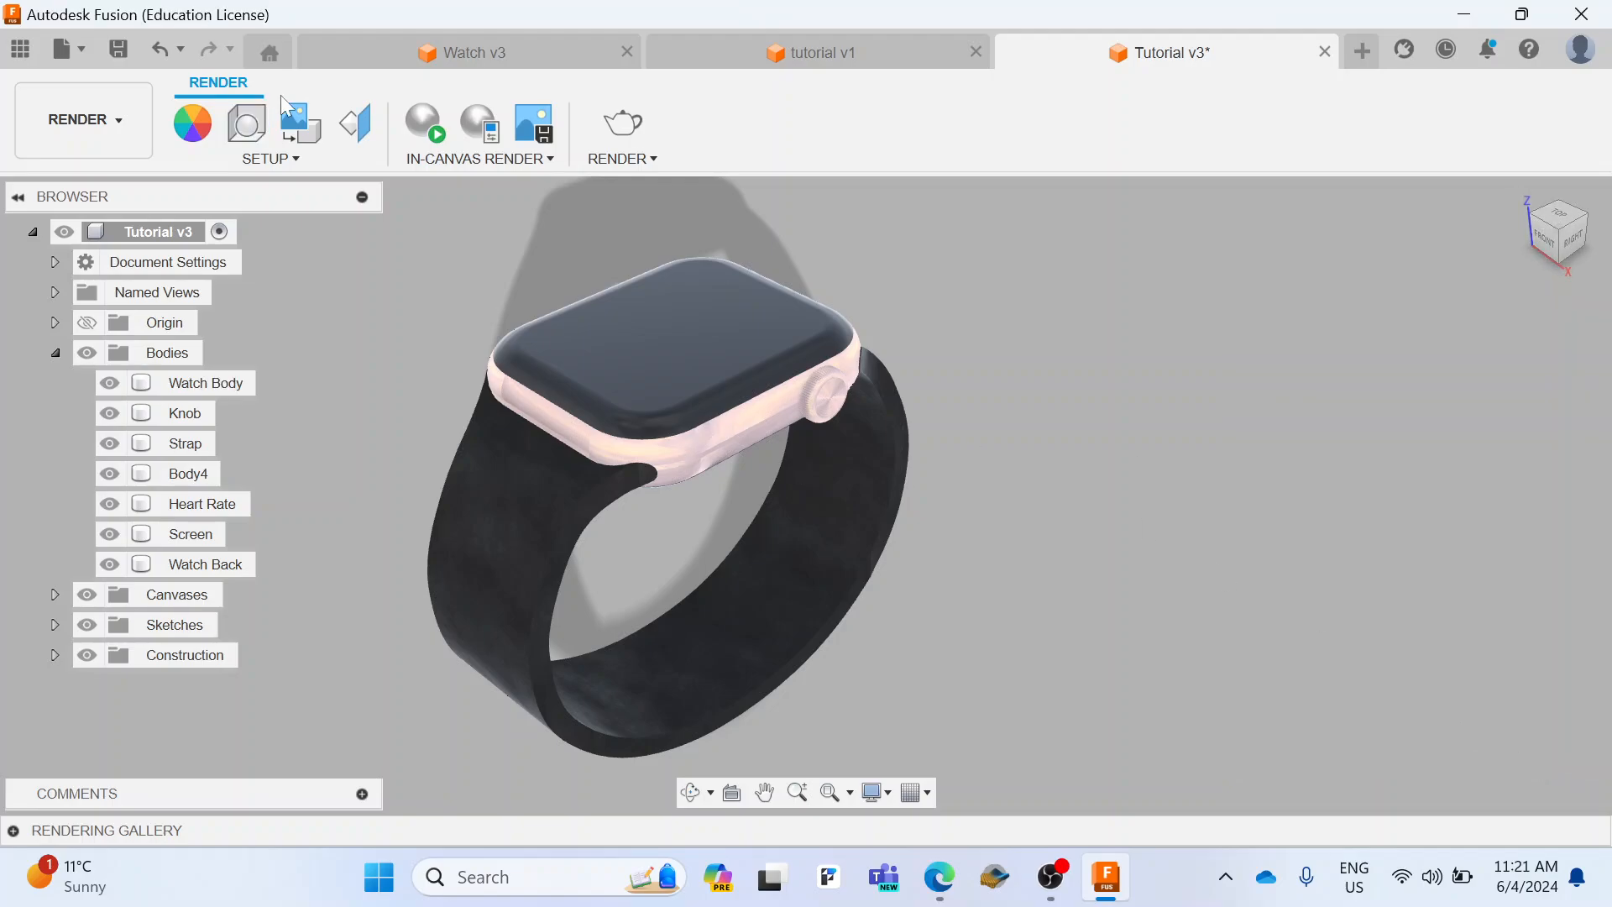
{"action": "left_click", "coordinate": [437, 134]}
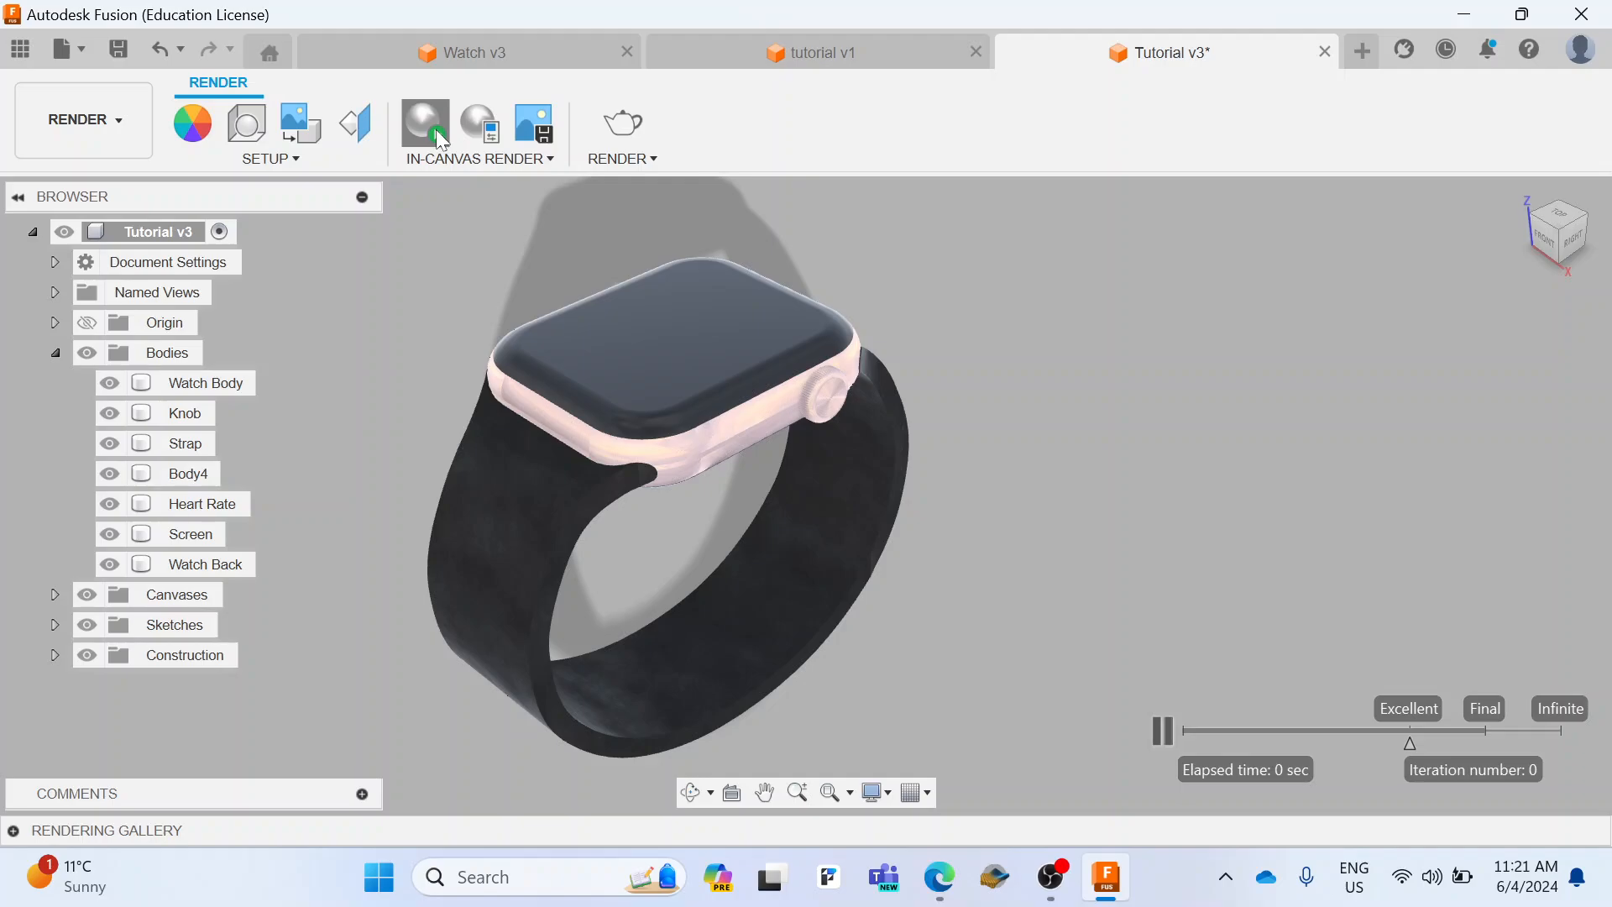